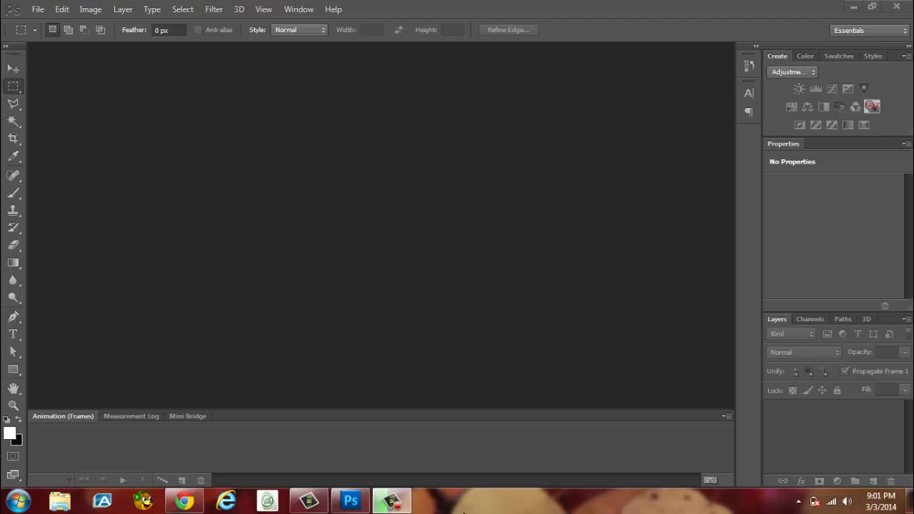
- Start a new document using the saved 'yt' preset (1280×720 px, 72 ppi)
{"action": "left_click", "coordinate": [357, 504]}
{"action": "left_click", "coordinate": [35, 10]}
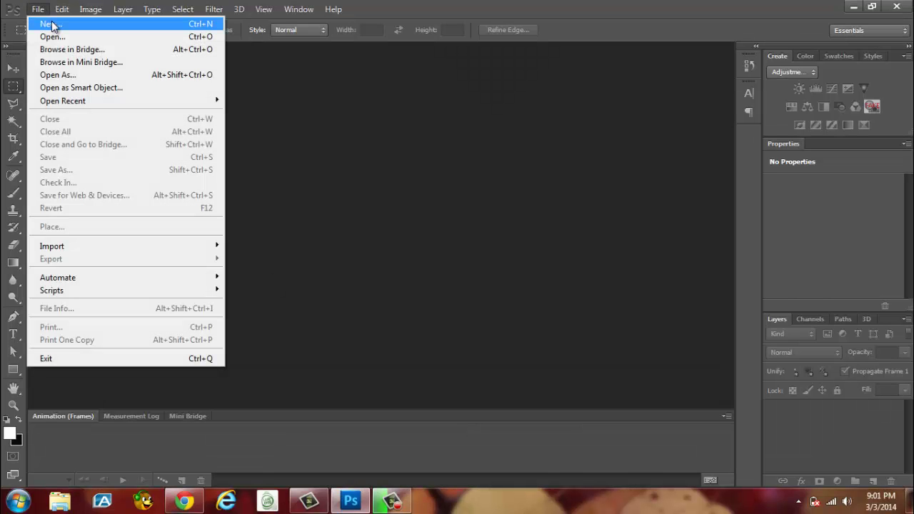
{"action": "left_click", "coordinate": [52, 24]}
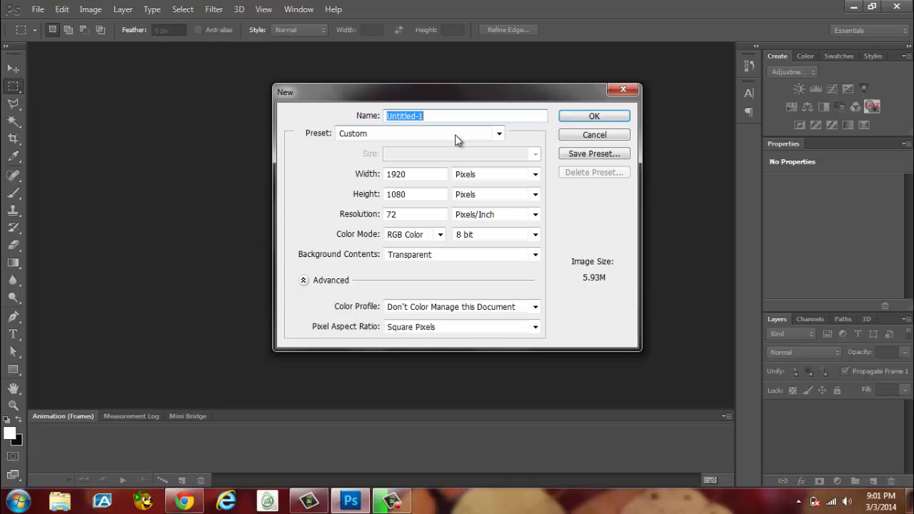
{"action": "left_click", "coordinate": [454, 133]}
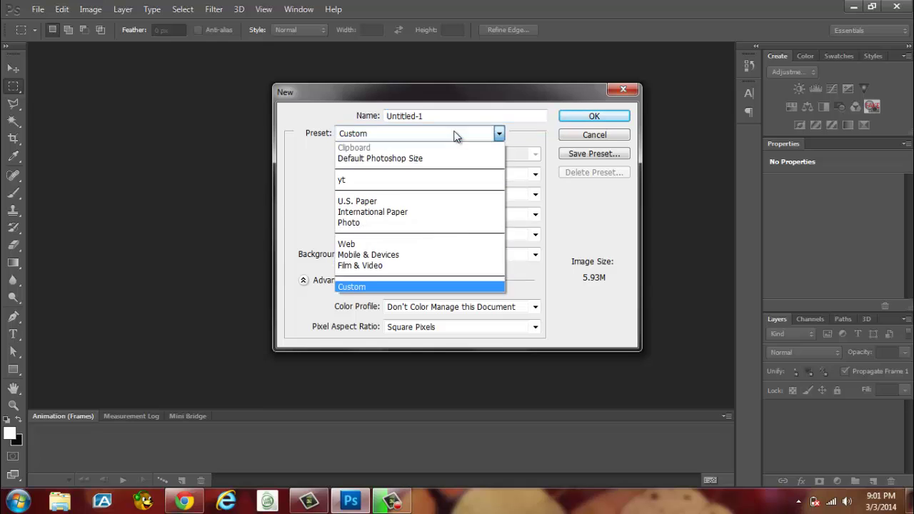
{"action": "left_click", "coordinate": [405, 179]}
{"action": "left_click", "coordinate": [386, 135]}
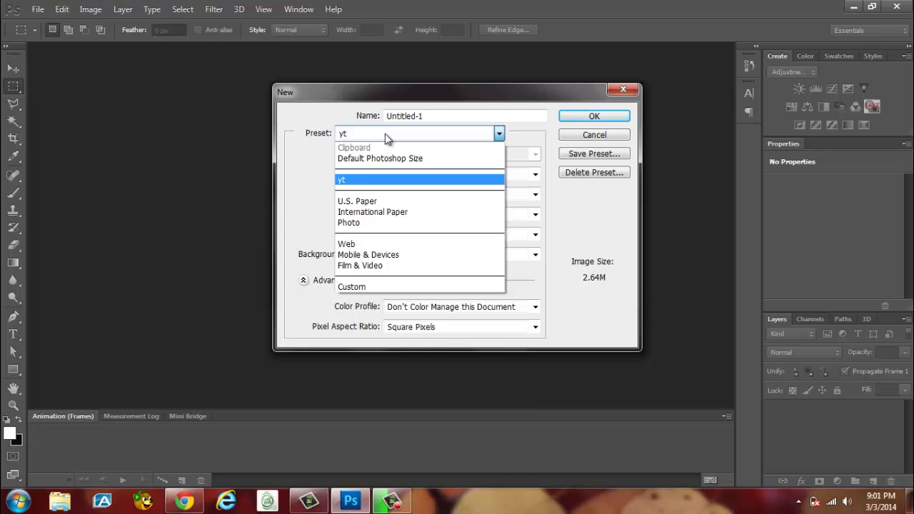
{"action": "left_click", "coordinate": [390, 289]}
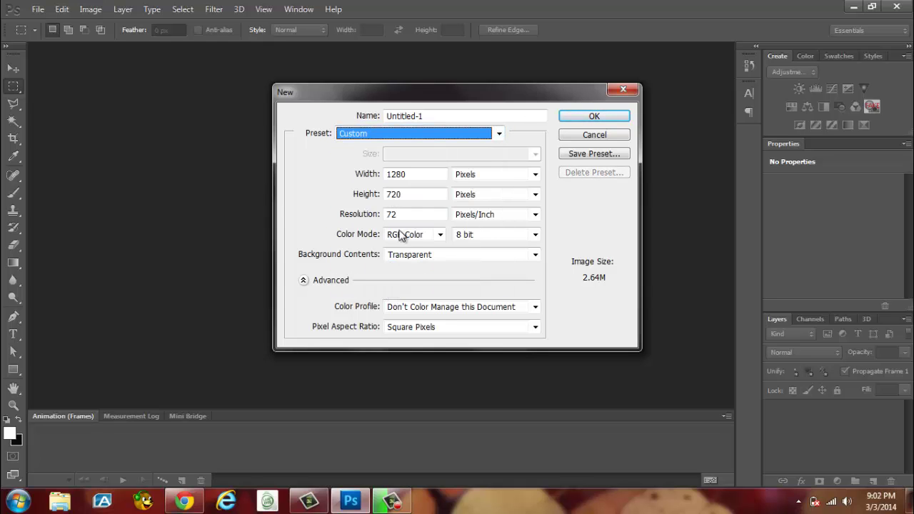
{"action": "left_click", "coordinate": [386, 134]}
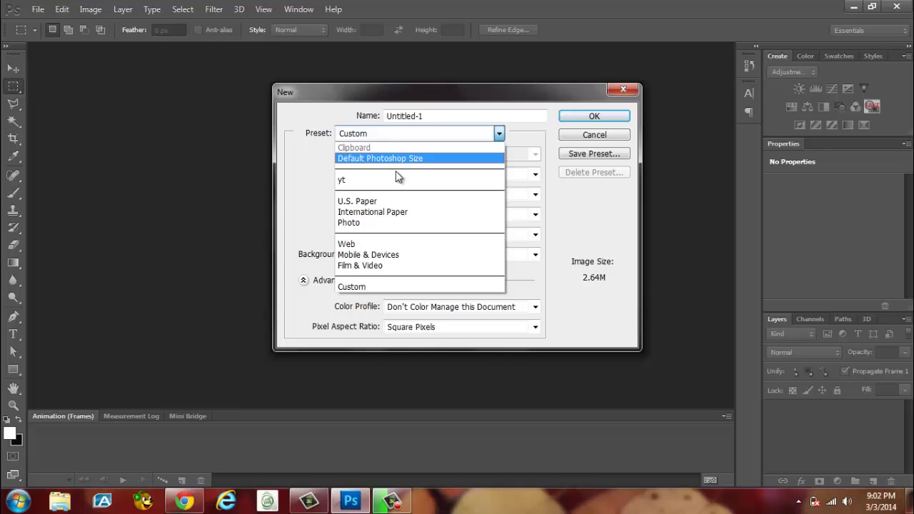
{"action": "left_click", "coordinate": [413, 176]}
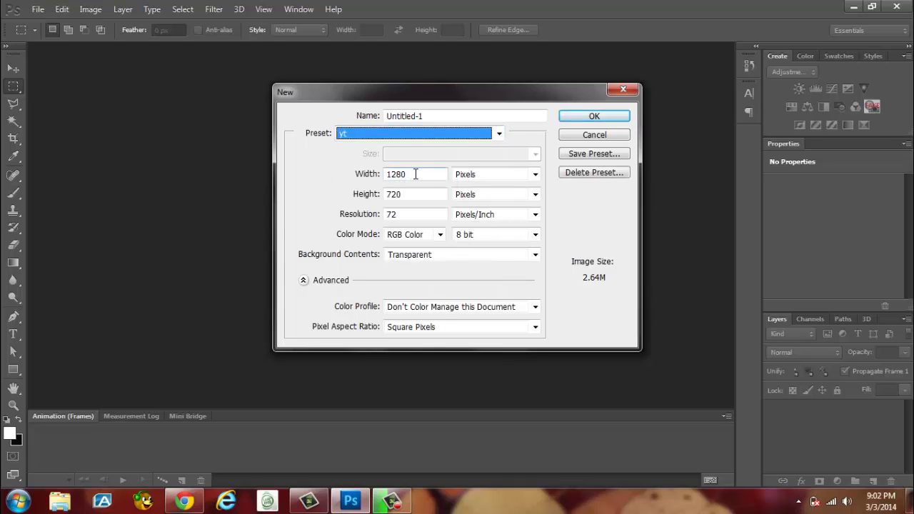
- Keep 1280×720 at 72 ppi, set Background Contents to Transparent, and create the document
{"action": "left_click_drag", "start_coordinate": [416, 174], "coordinate": [372, 179]}
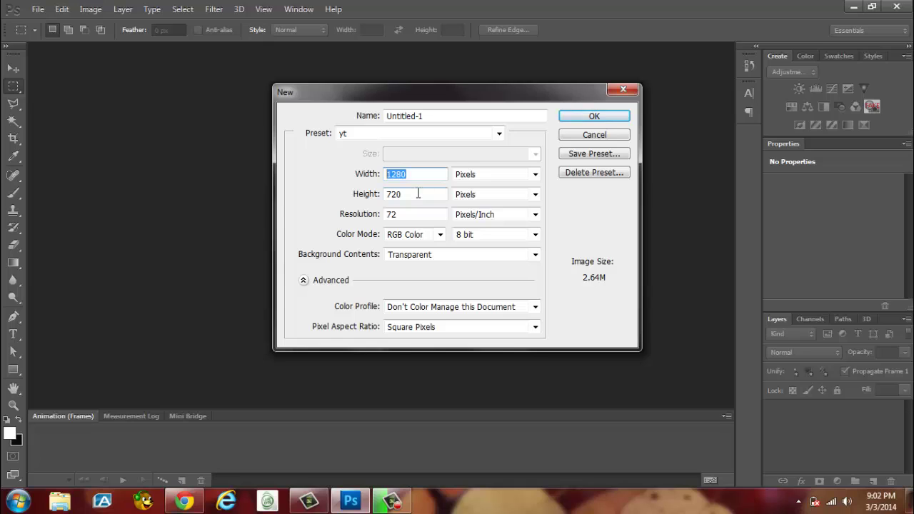
{"action": "left_click", "coordinate": [417, 194]}
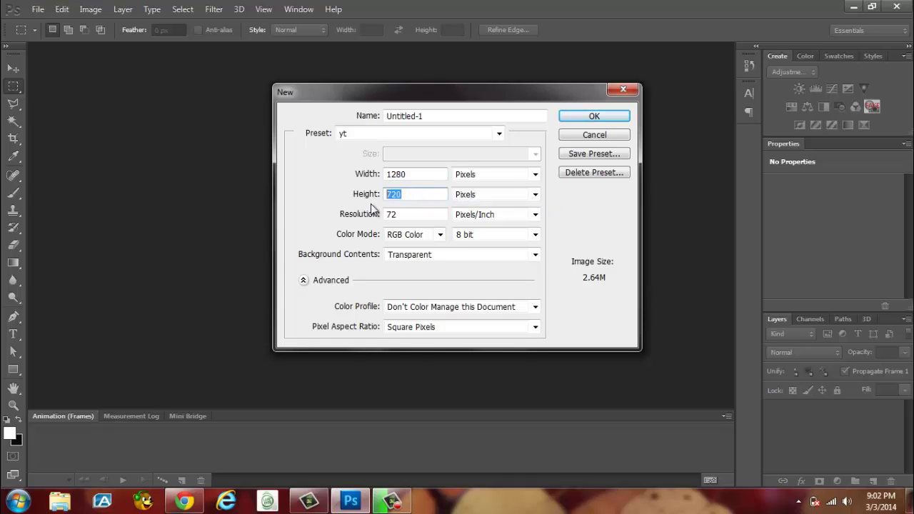
{"action": "left_click", "coordinate": [410, 214]}
{"action": "left_click", "coordinate": [452, 257]}
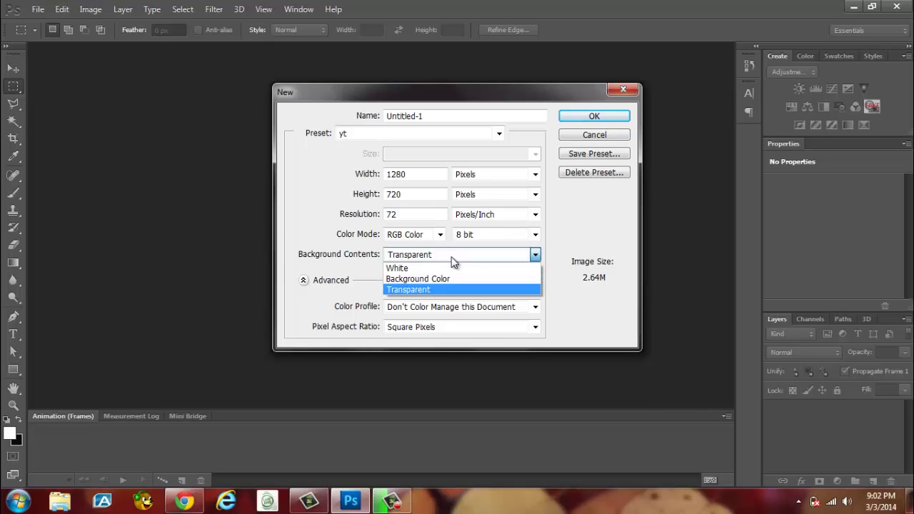
{"action": "left_click", "coordinate": [455, 268]}
{"action": "left_click", "coordinate": [452, 260]}
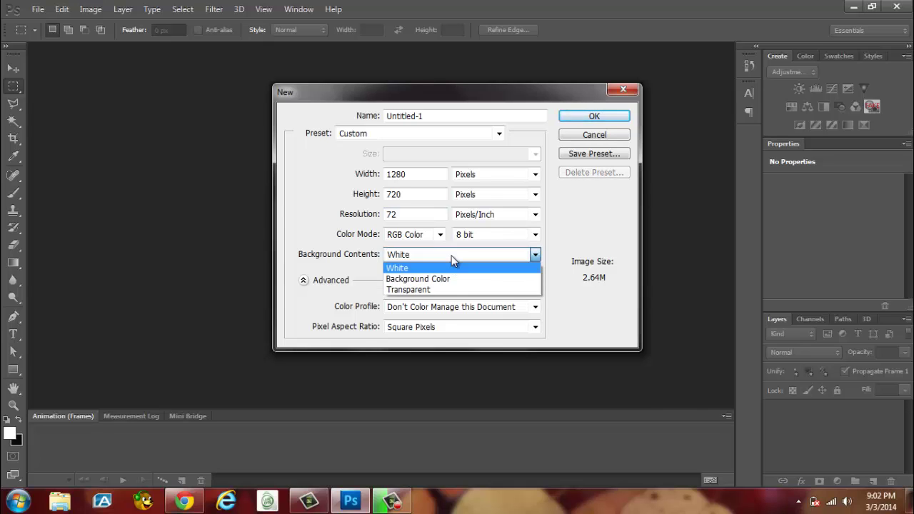
{"action": "left_click", "coordinate": [453, 279]}
{"action": "left_click", "coordinate": [451, 258]}
{"action": "left_click", "coordinate": [455, 290]}
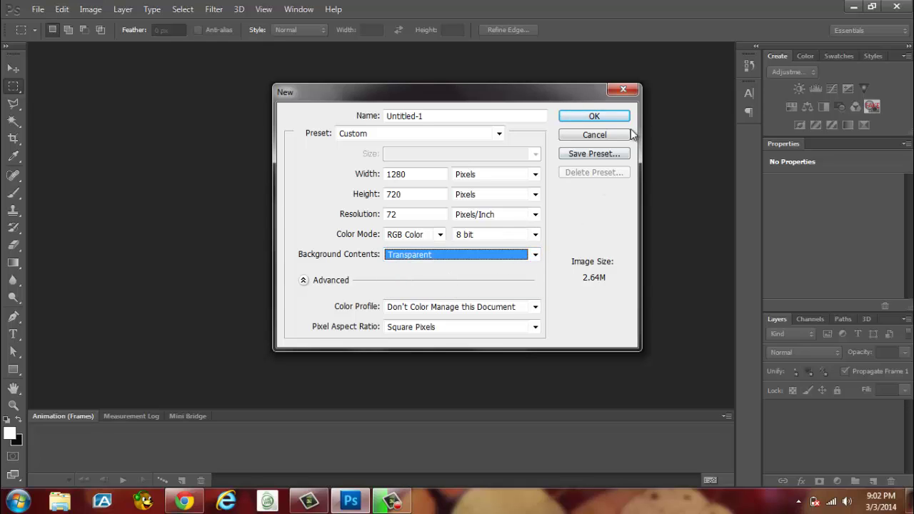
{"action": "left_click", "coordinate": [510, 255]}
{"action": "left_click", "coordinate": [510, 254]}
{"action": "left_click", "coordinate": [596, 116]}
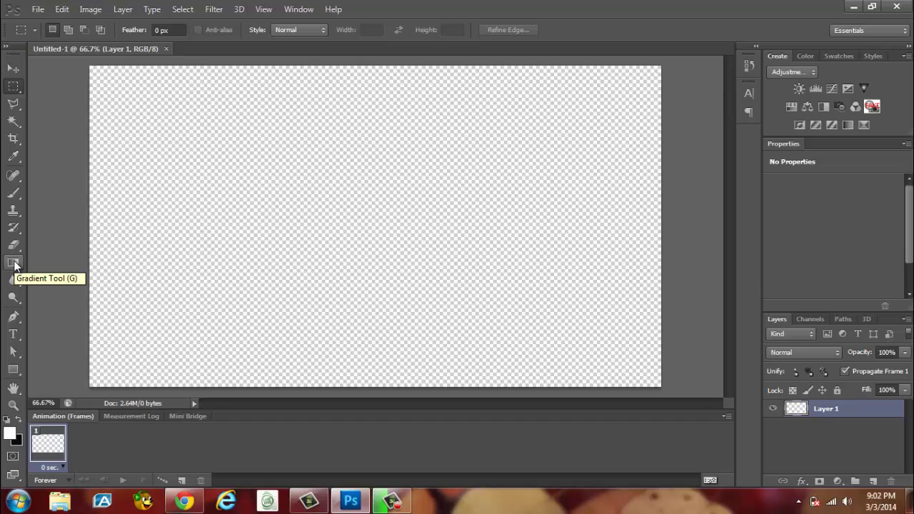
- Select the Gradient Tool and open the Gradient Editor from the options bar
{"action": "left_click", "coordinate": [14, 264]}
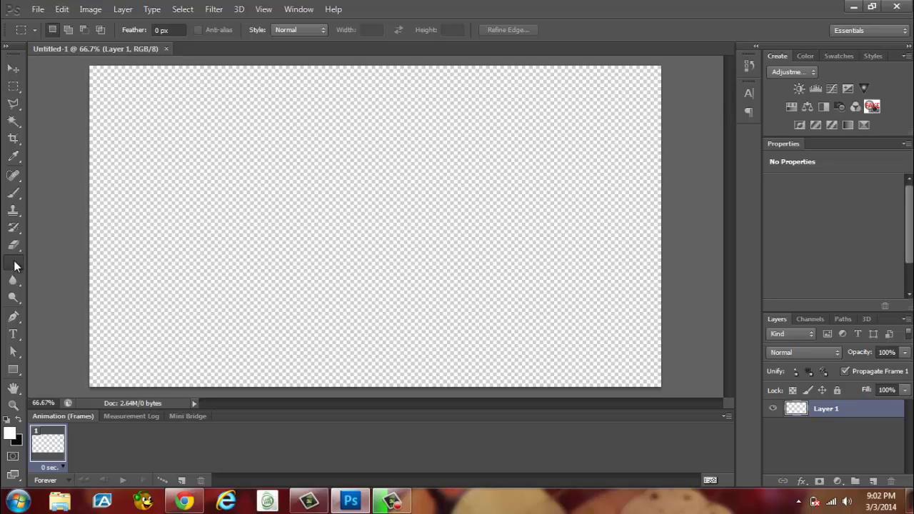
{"action": "left_click", "coordinate": [81, 28]}
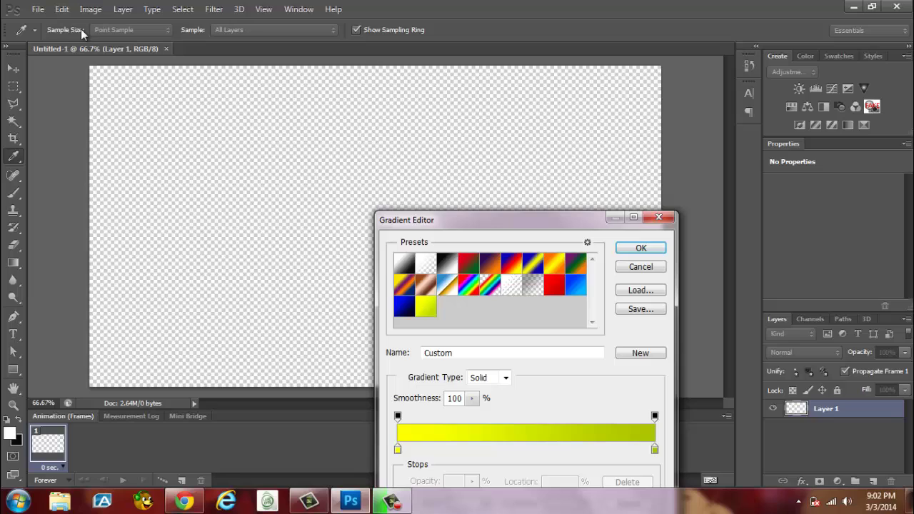
- Build an ff0000-to-ba0303 gradient and drag it top to bottom across the canvas
{"action": "double_click", "coordinate": [398, 449]}
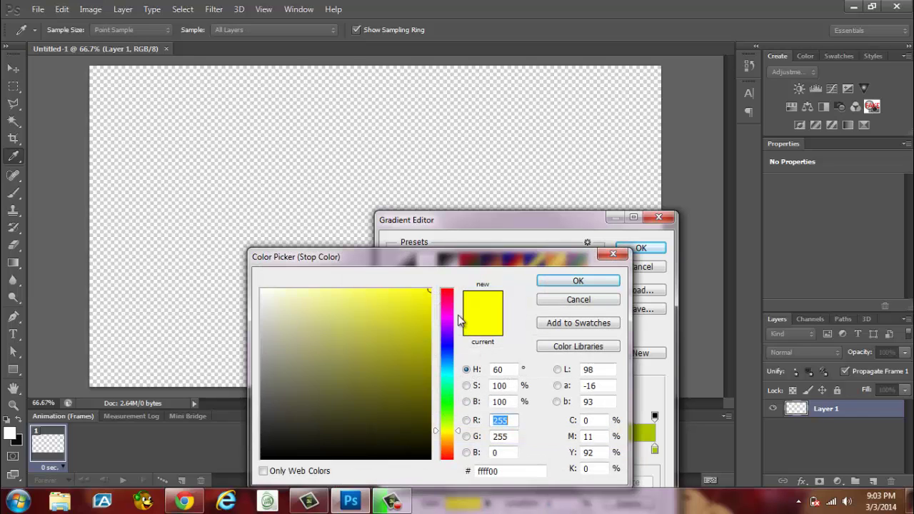
{"action": "left_click_drag", "start_coordinate": [448, 300], "coordinate": [445, 287]}
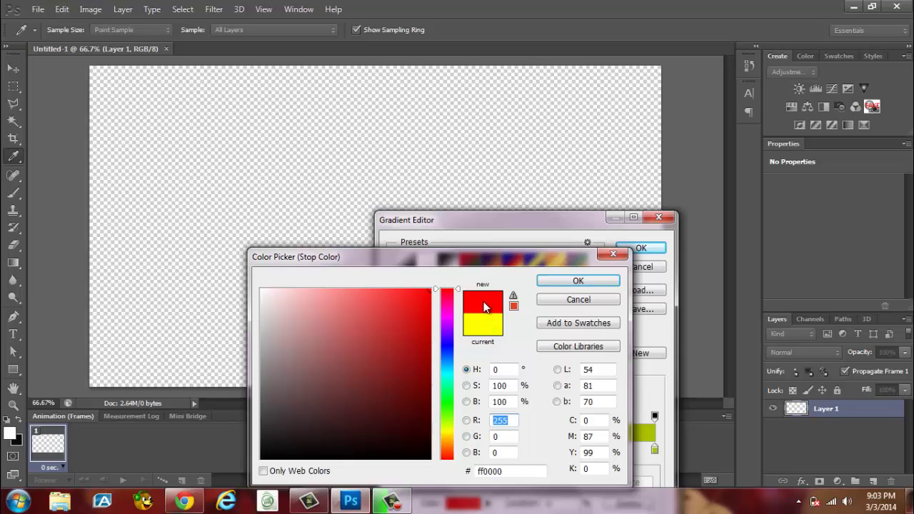
{"action": "left_click", "coordinate": [575, 279]}
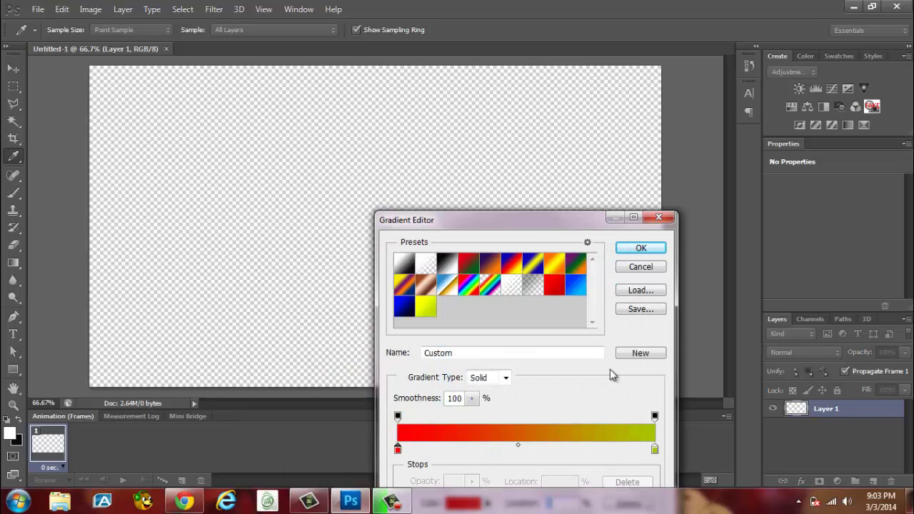
{"action": "double_click", "coordinate": [653, 447]}
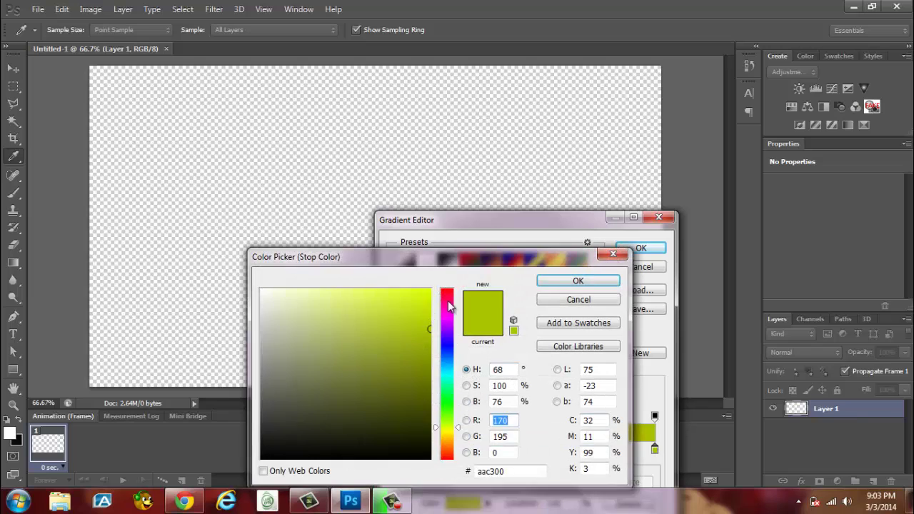
{"action": "left_click_drag", "start_coordinate": [448, 301], "coordinate": [448, 283]}
{"action": "left_click_drag", "start_coordinate": [431, 323], "coordinate": [428, 335]}
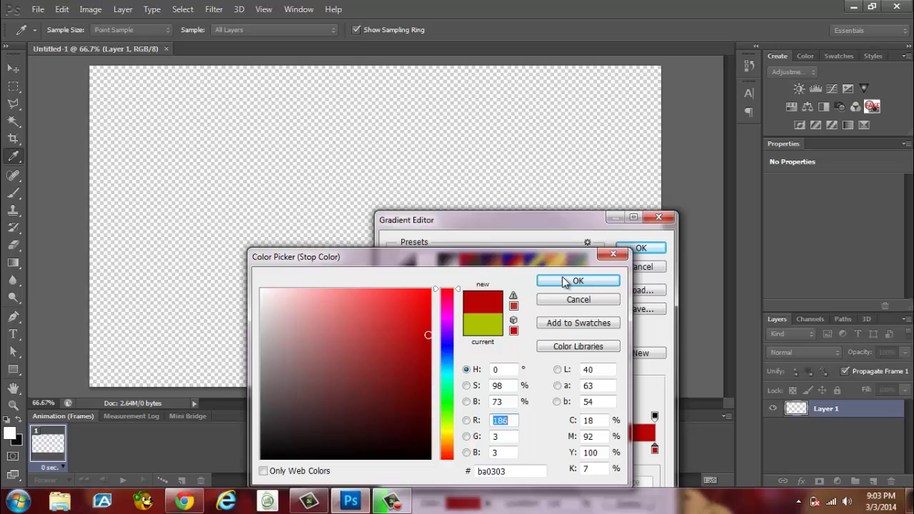
{"action": "left_click", "coordinate": [563, 279]}
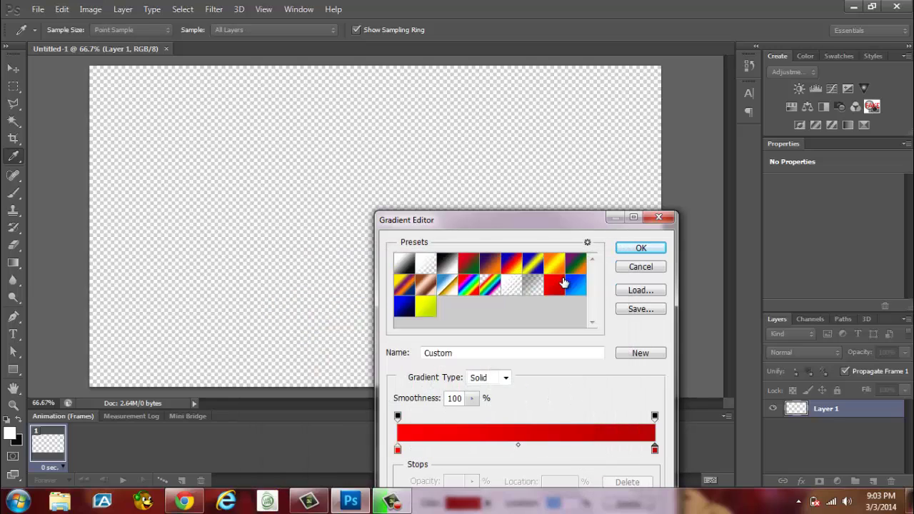
{"action": "left_click", "coordinate": [643, 249]}
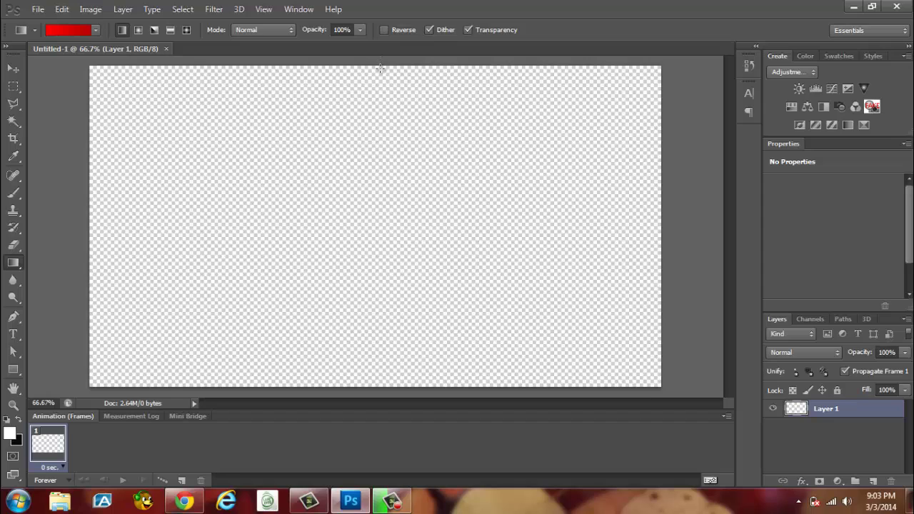
{"action": "left_click_drag", "start_coordinate": [380, 67], "coordinate": [448, 397]}
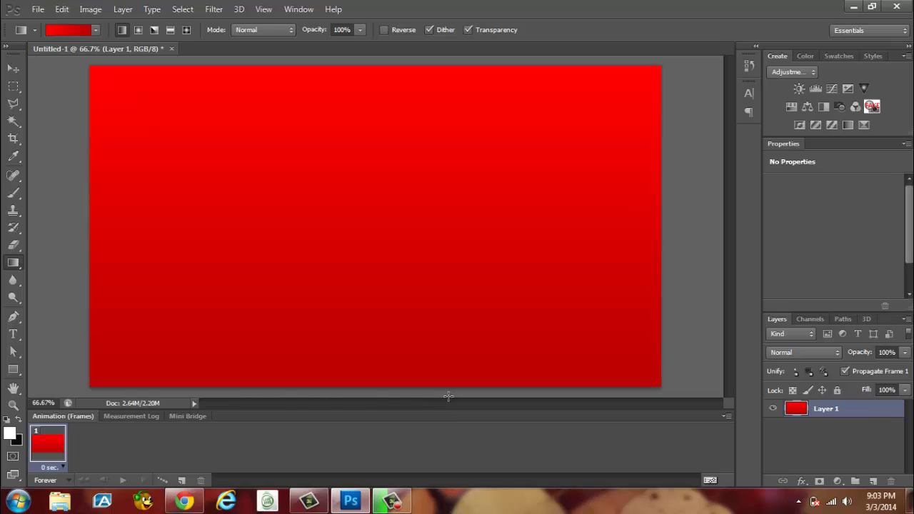
- Apply a Square Wave filter with 220 generators, wavelength about 155, amplitude about 55
{"action": "left_click", "coordinate": [214, 9]}
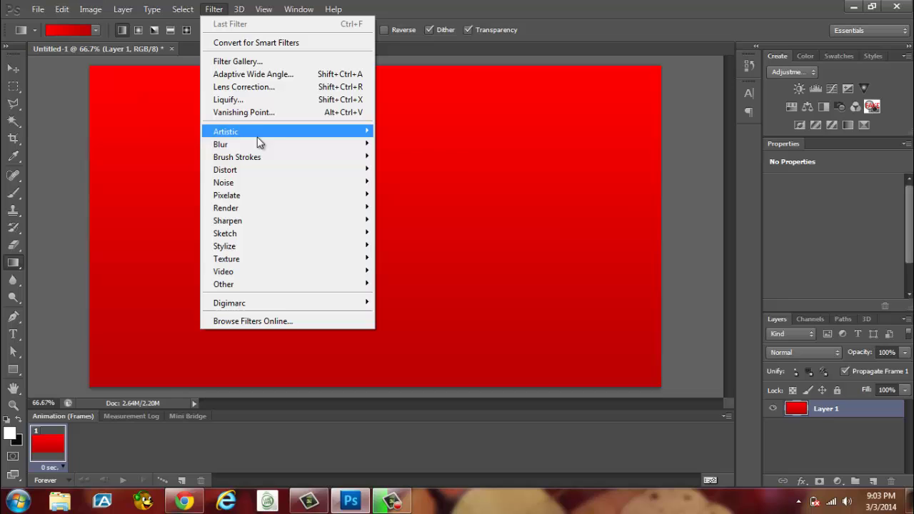
{"action": "mouse_move", "coordinate": [314, 170]}
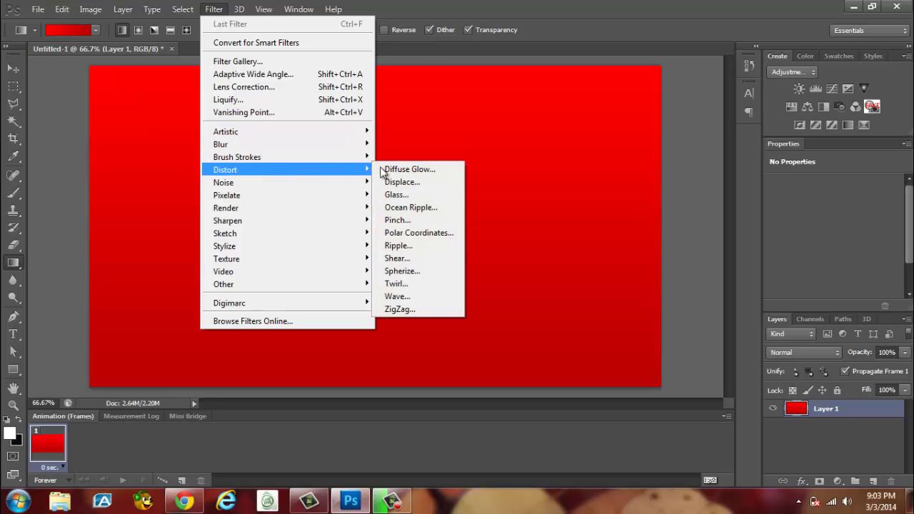
{"action": "left_click", "coordinate": [429, 296]}
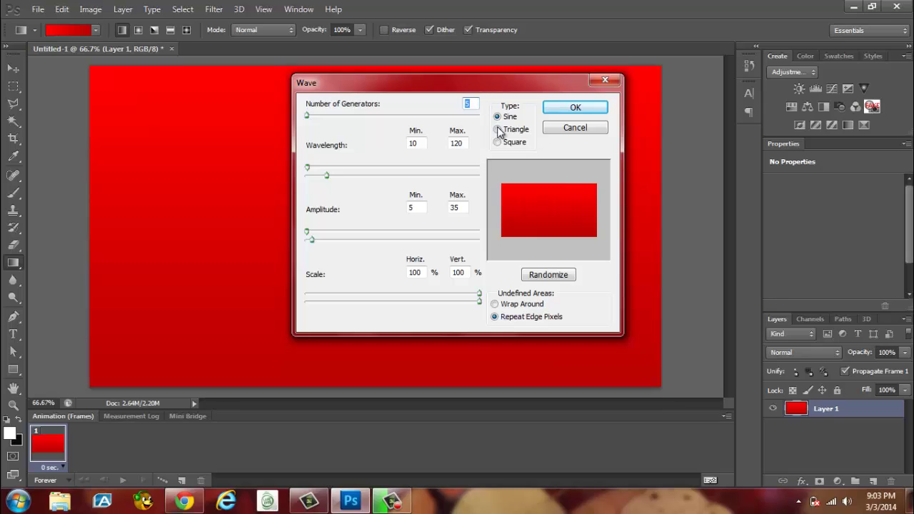
{"action": "left_click", "coordinate": [498, 130]}
{"action": "left_click", "coordinate": [500, 116]}
{"action": "left_click", "coordinate": [497, 142]}
{"action": "left_click", "coordinate": [468, 104]}
{"action": "type", "text": "220"}
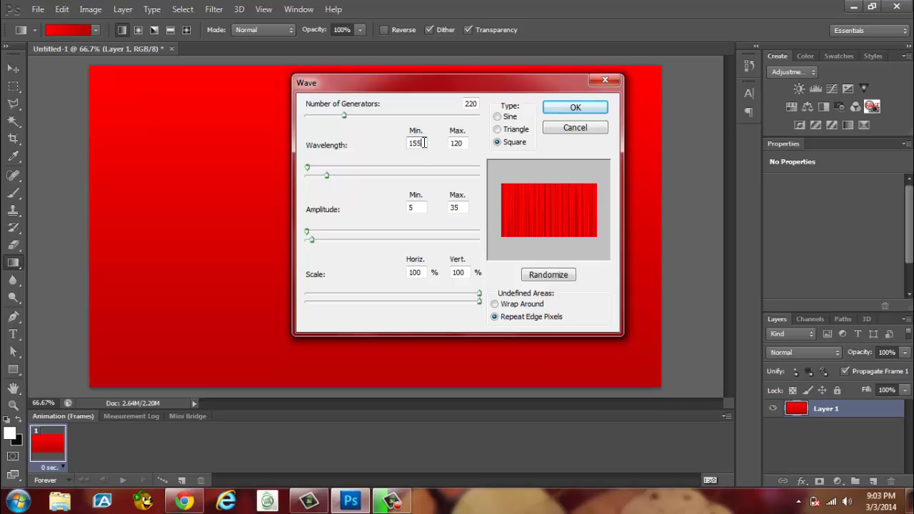
{"action": "left_click", "coordinate": [415, 206]}
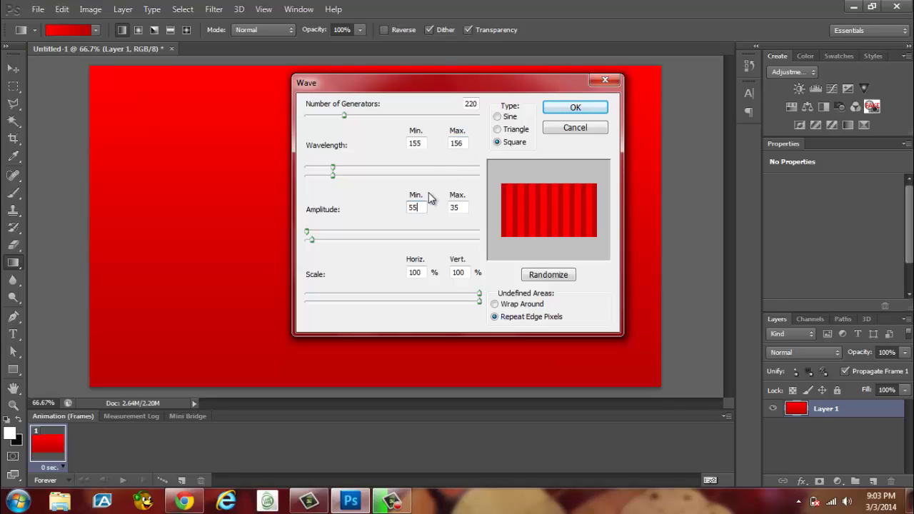
{"action": "left_click", "coordinate": [418, 273]}
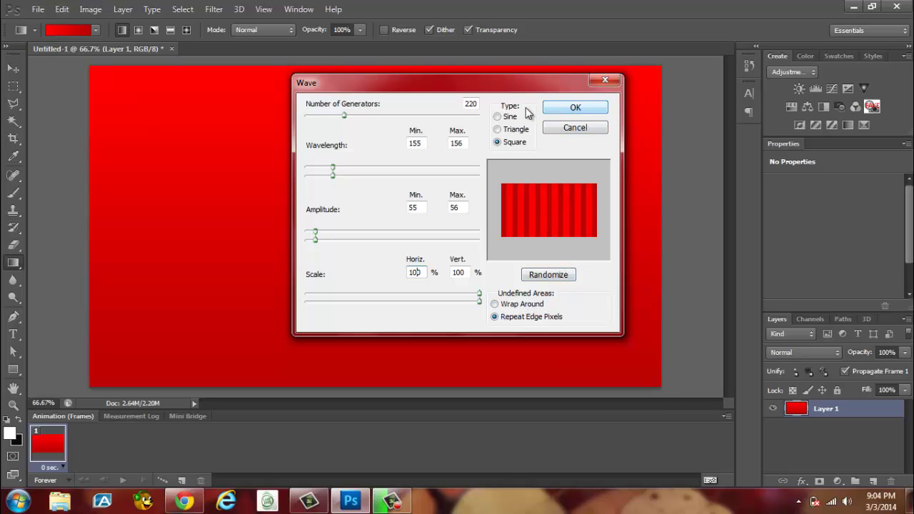
{"action": "left_click", "coordinate": [575, 112]}
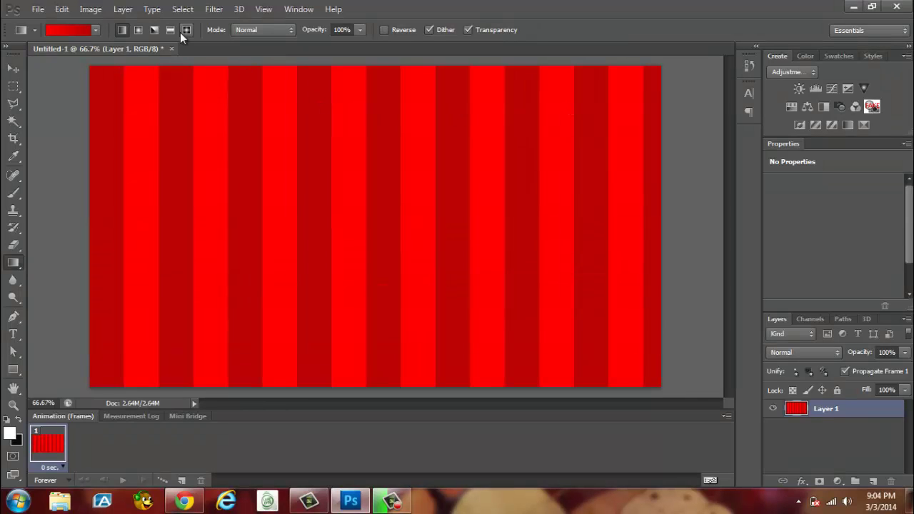
- Apply Polar Coordinates with Rectangular to Polar to bend the stripes into rays
{"action": "left_click", "coordinate": [215, 9]}
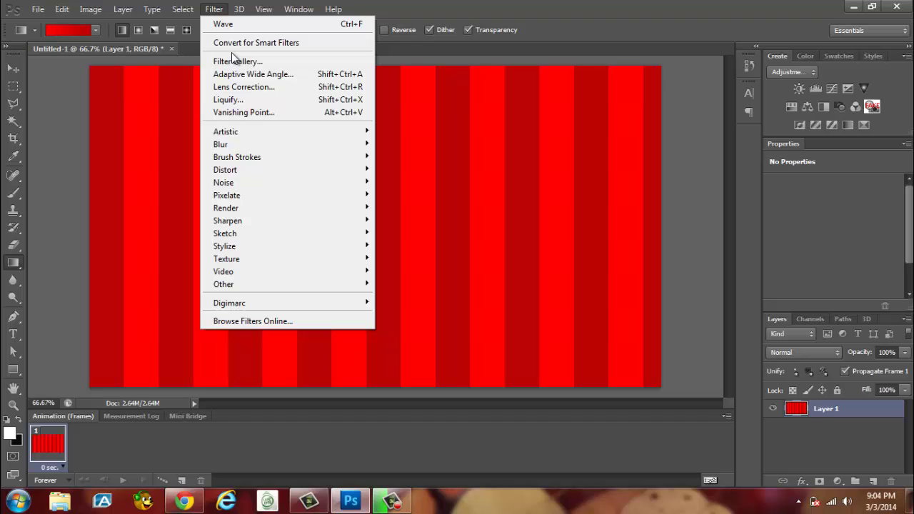
{"action": "mouse_move", "coordinate": [244, 172]}
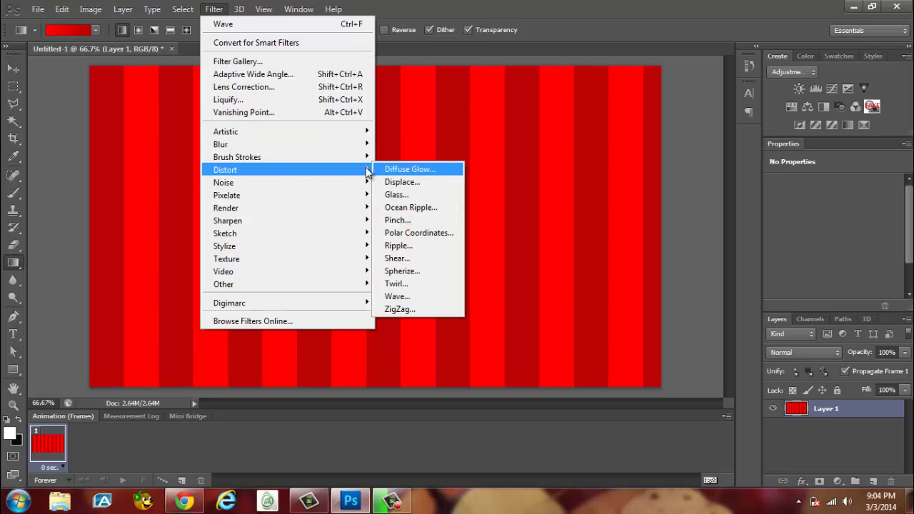
{"action": "left_click", "coordinate": [422, 236]}
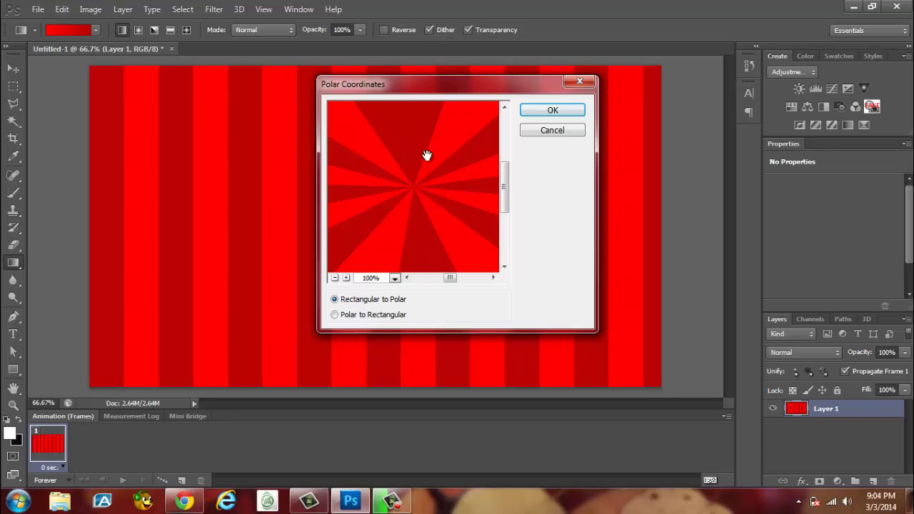
{"action": "left_click", "coordinate": [335, 315]}
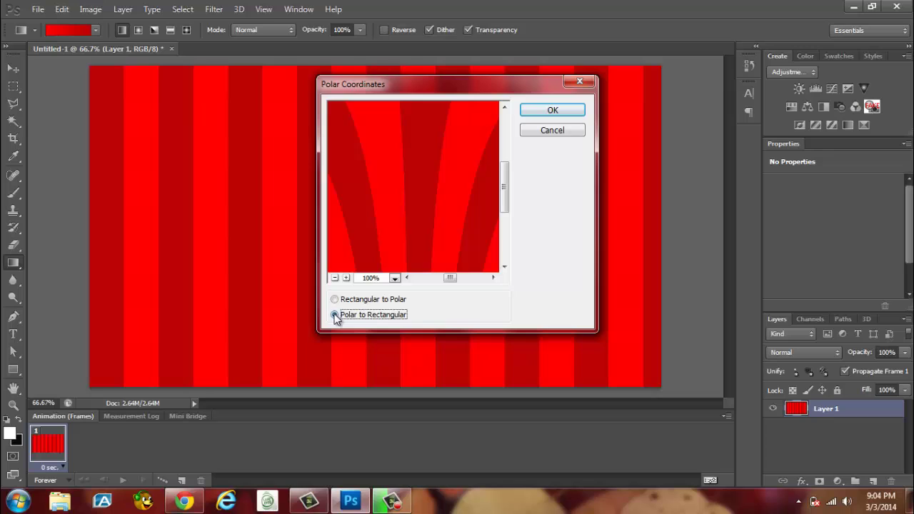
{"action": "left_click", "coordinate": [334, 299]}
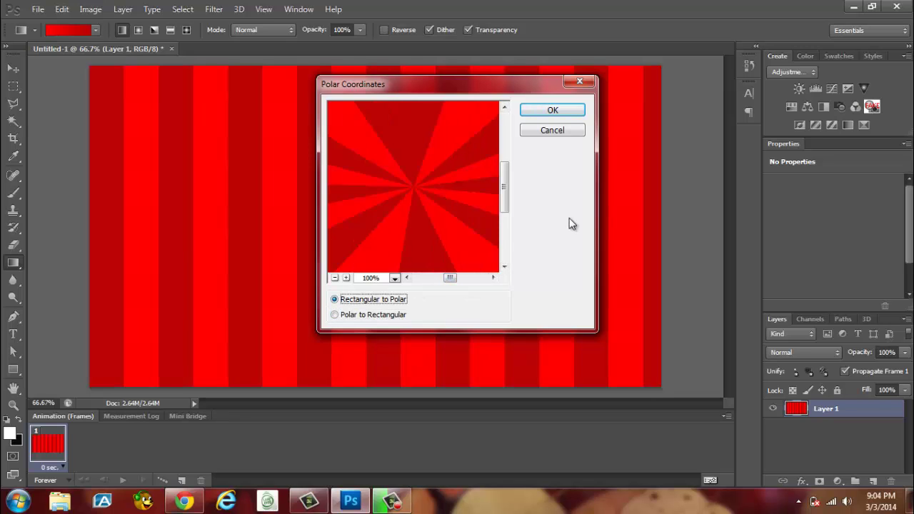
{"action": "left_click", "coordinate": [546, 110]}
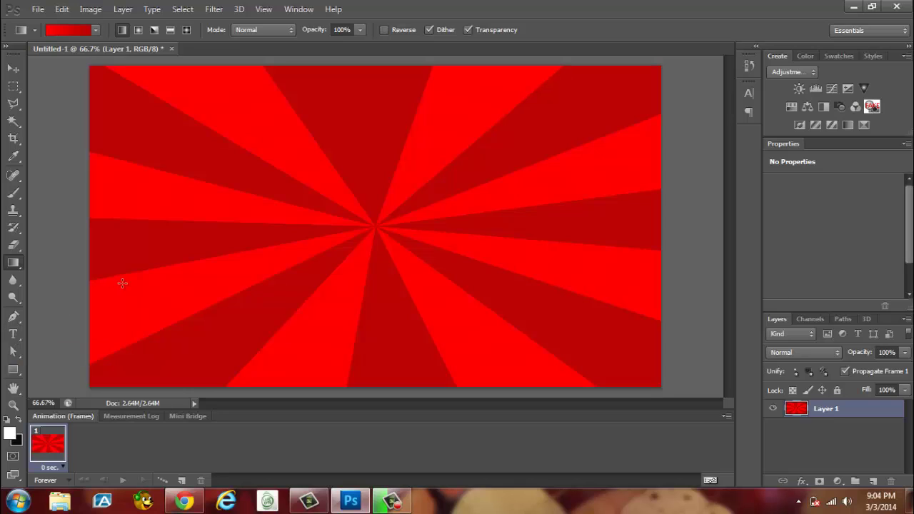
- Delete the accidental empty text layer, Layer 2
{"action": "key", "text": "t"}
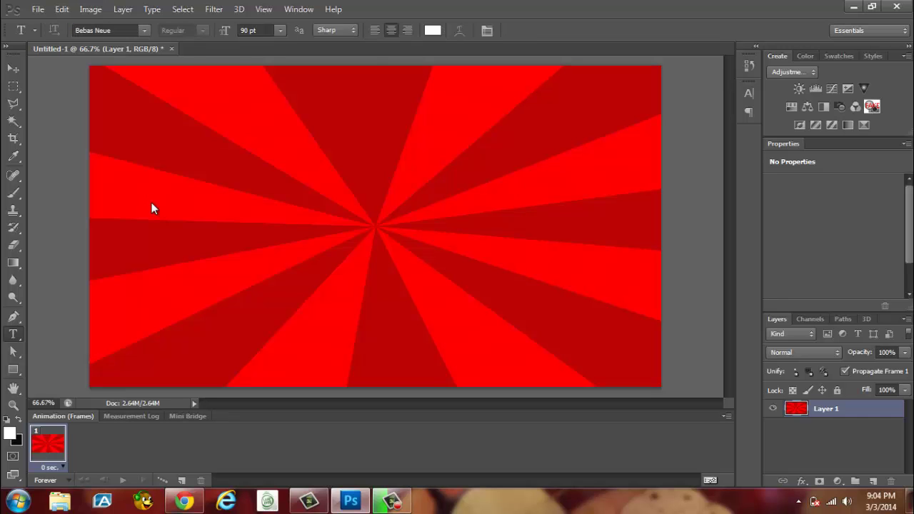
{"action": "key", "text": "alt+t"}
{"action": "key", "text": "Escape"}
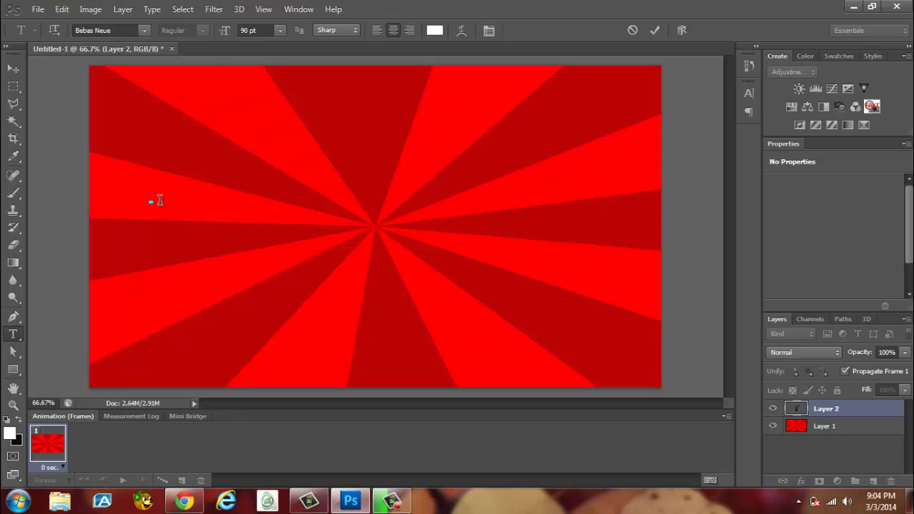
{"action": "key", "text": "g"}
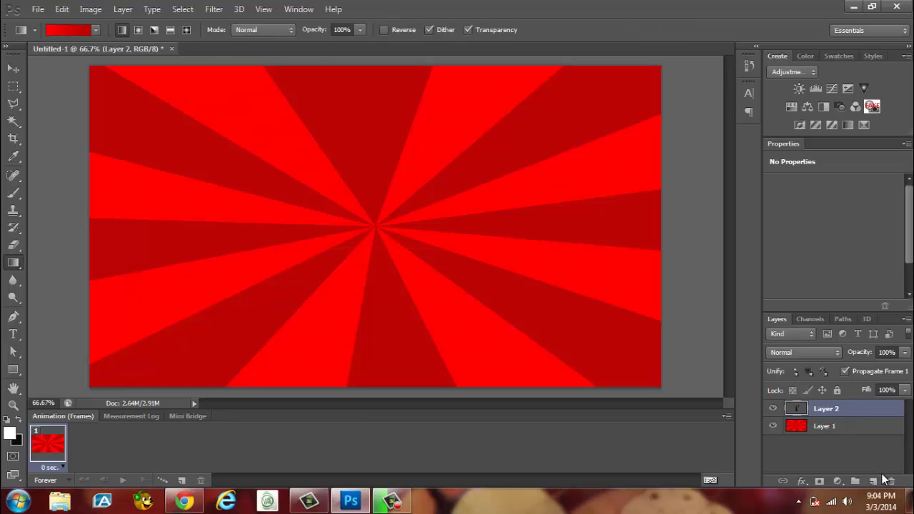
{"action": "left_click", "coordinate": [888, 481]}
{"action": "left_click", "coordinate": [416, 193]}
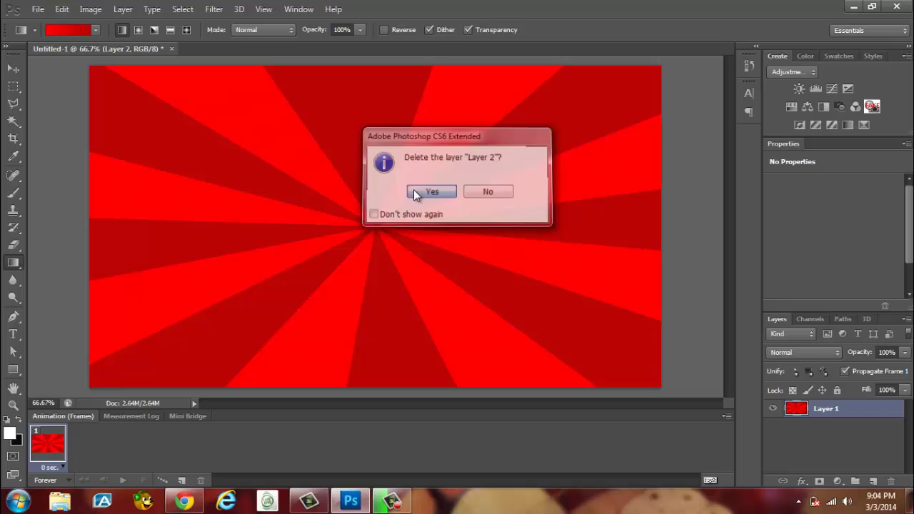
- Drag a paragraph text box over most of the canvas set to 150 pt Bebas Neue
{"action": "left_click", "coordinate": [20, 334]}
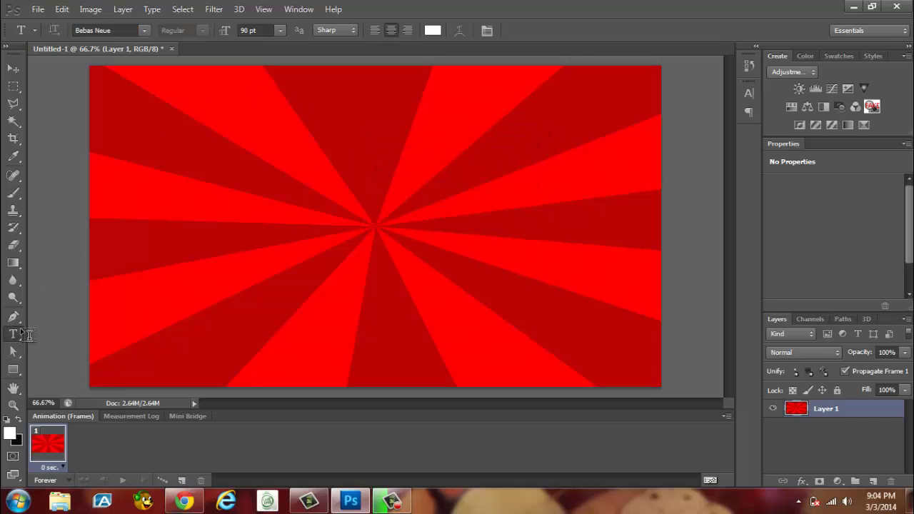
{"action": "left_click_drag", "start_coordinate": [146, 67], "coordinate": [638, 379]}
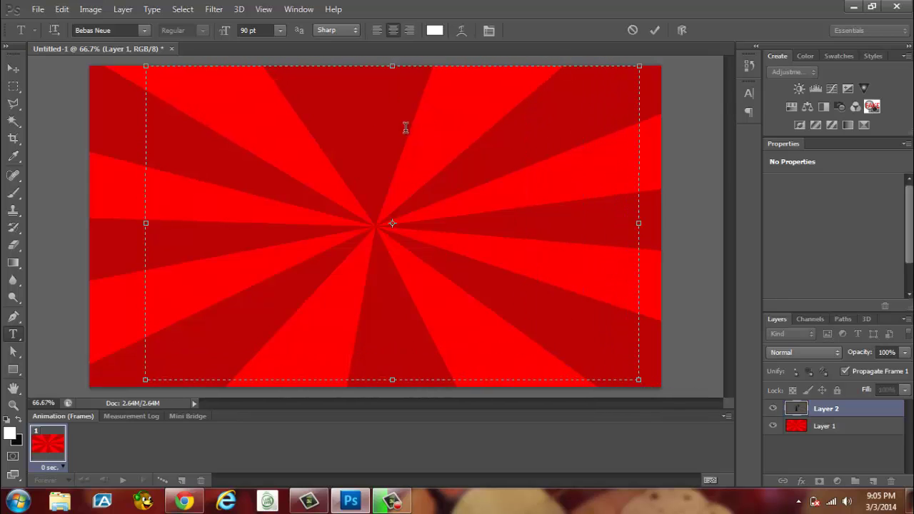
{"action": "left_click", "coordinate": [260, 30]}
{"action": "type", "text": "210"}
{"action": "key", "text": "Return"}
{"action": "left_click", "coordinate": [263, 28]}
{"action": "type", "text": "180"}
{"action": "type", "text": "150"}
{"action": "key", "text": "Return"}
{"action": "left_click", "coordinate": [143, 30]}
{"action": "left_click", "coordinate": [132, 46]}
- Open dafont.com in a new Chrome tab, scroll through it, and return to the YouTube tab
{"action": "left_click", "coordinate": [184, 502]}
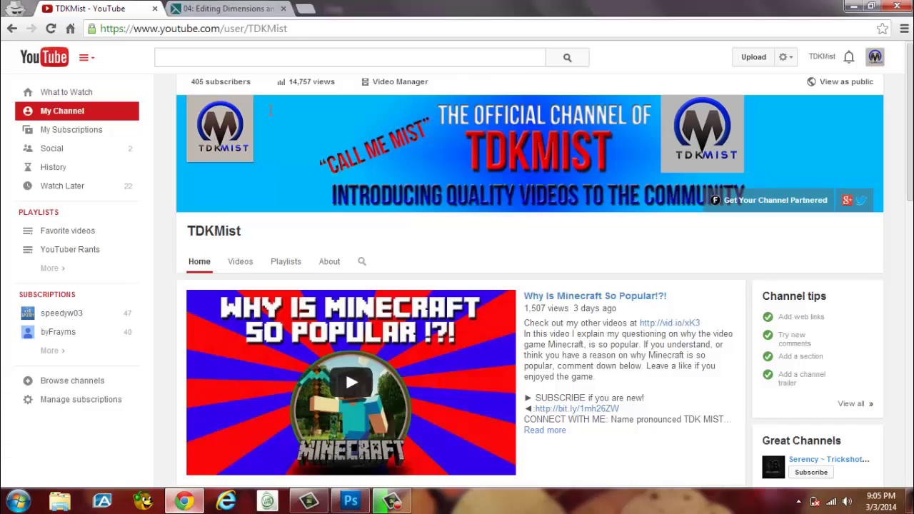
{"action": "left_click", "coordinate": [303, 10]}
{"action": "type", "text": "da"}
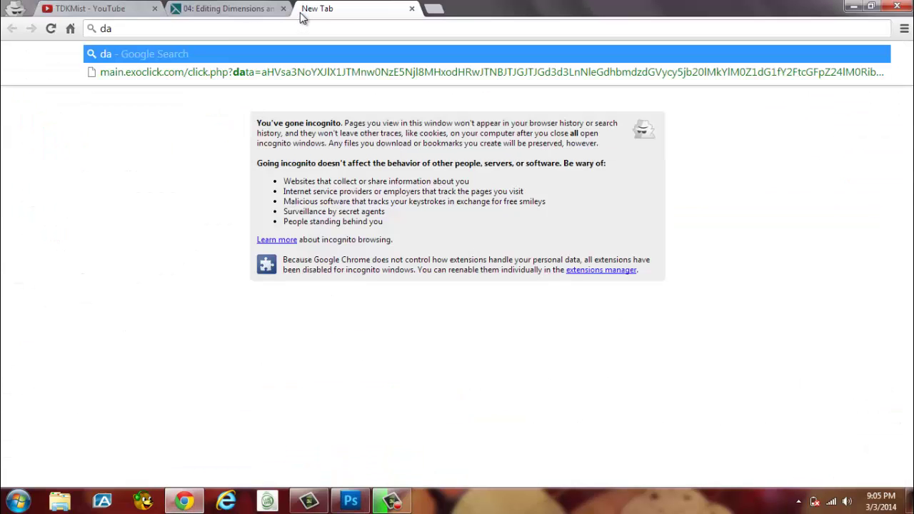
{"action": "type", "text": "font.com"}
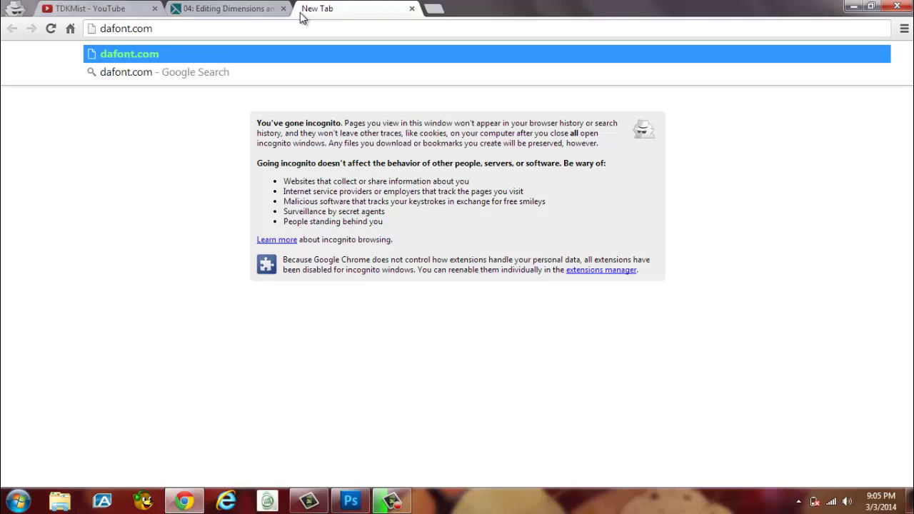
{"action": "key", "text": "Return"}
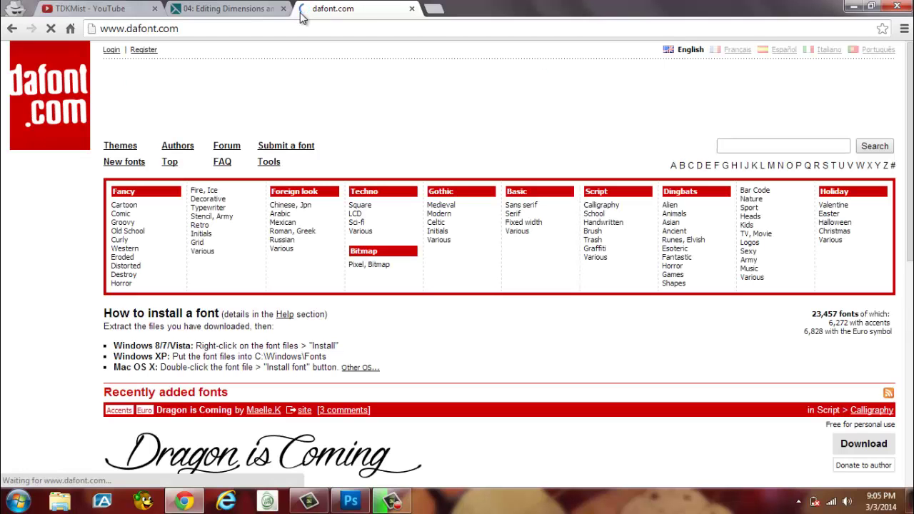
{"action": "scroll", "coordinate": [693, 85], "scroll_direction": "down", "scroll_amount": 4}
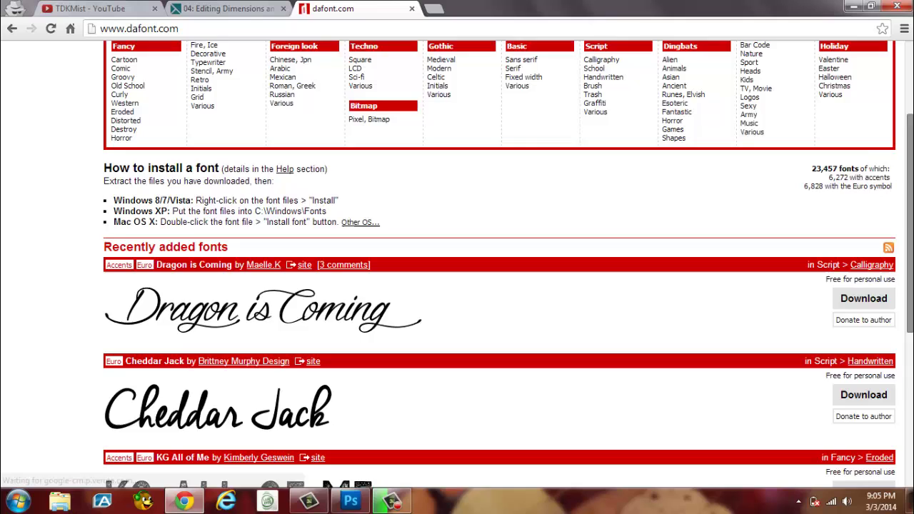
{"action": "scroll", "coordinate": [286, 278], "scroll_direction": "down", "scroll_amount": 1}
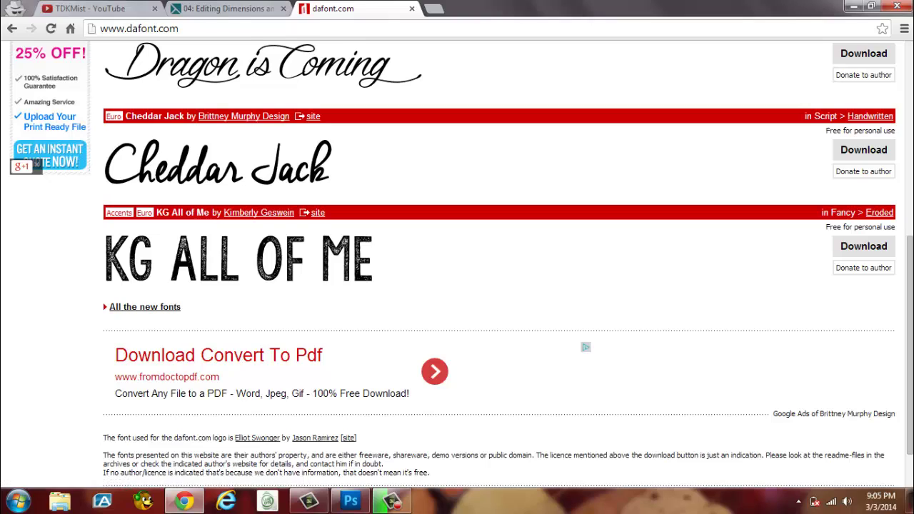
{"action": "scroll", "coordinate": [827, 66], "scroll_direction": "up", "scroll_amount": 5}
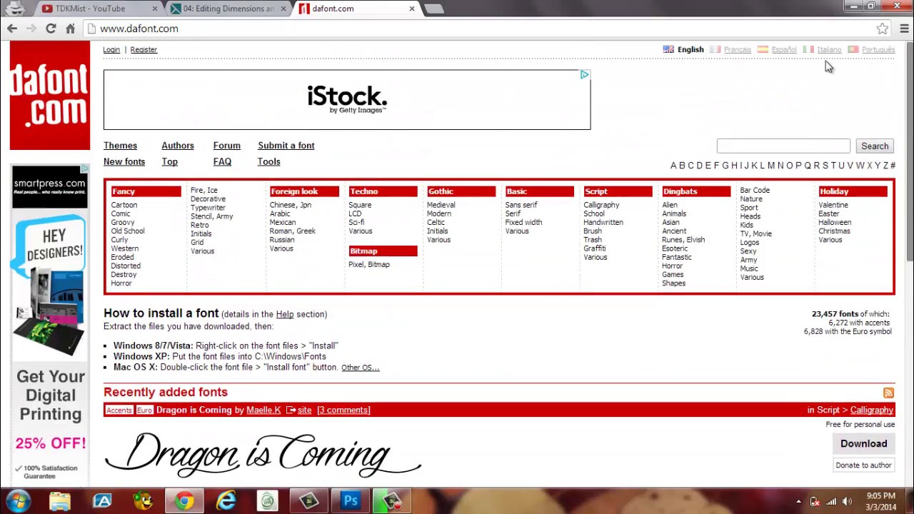
{"action": "left_click", "coordinate": [89, 8]}
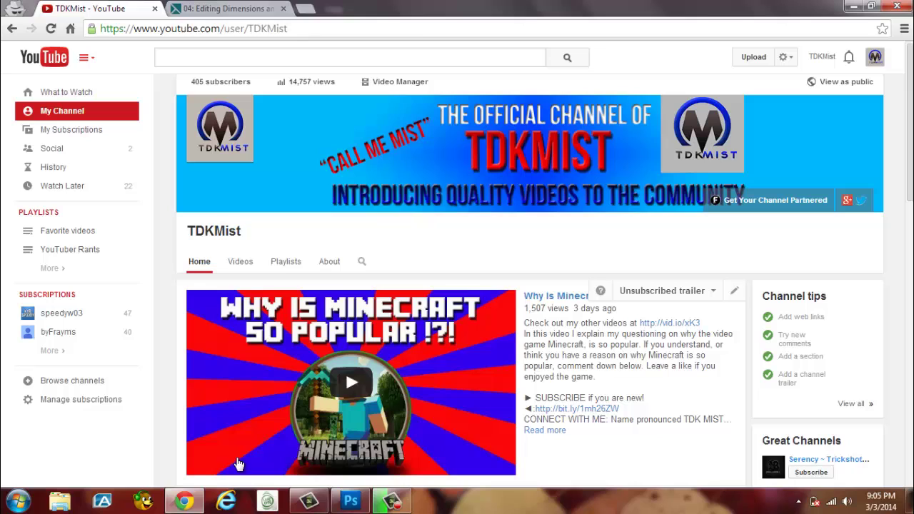
- Type 'HOW TO CREATE A' and 'THUMBNAIL' in the text box, fix CREATE, and commit
{"action": "left_click", "coordinate": [350, 502]}
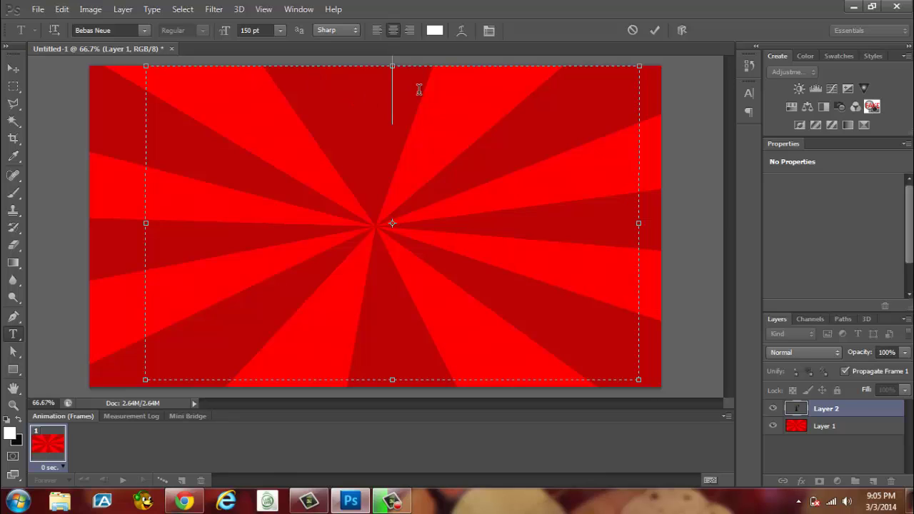
{"action": "type", "text": "H"}
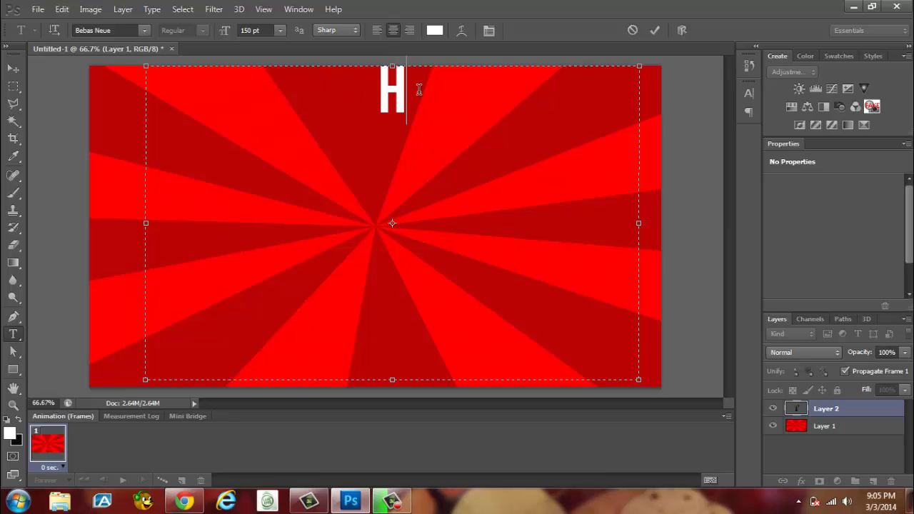
{"action": "type", "text": "OW TO"}
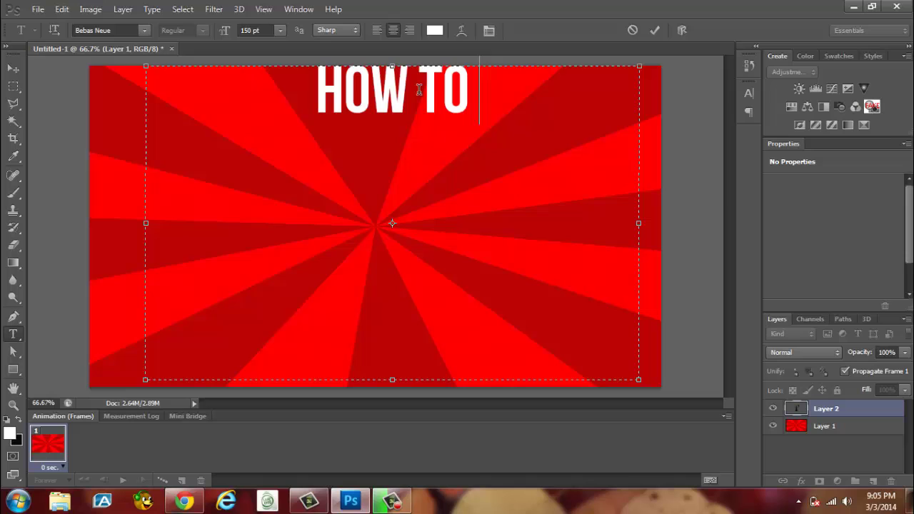
{"action": "type", "text": " CREAT "}
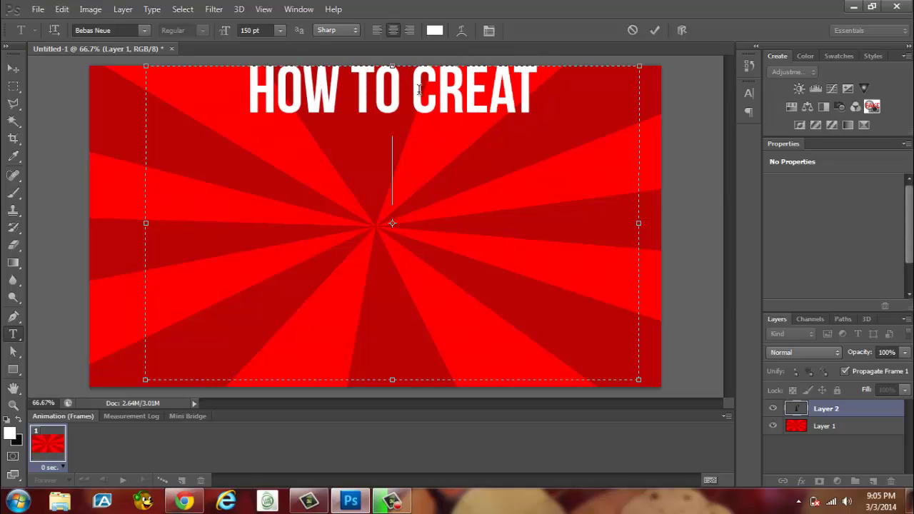
{"action": "type", "text": "A"}
{"action": "key", "text": "Return"}
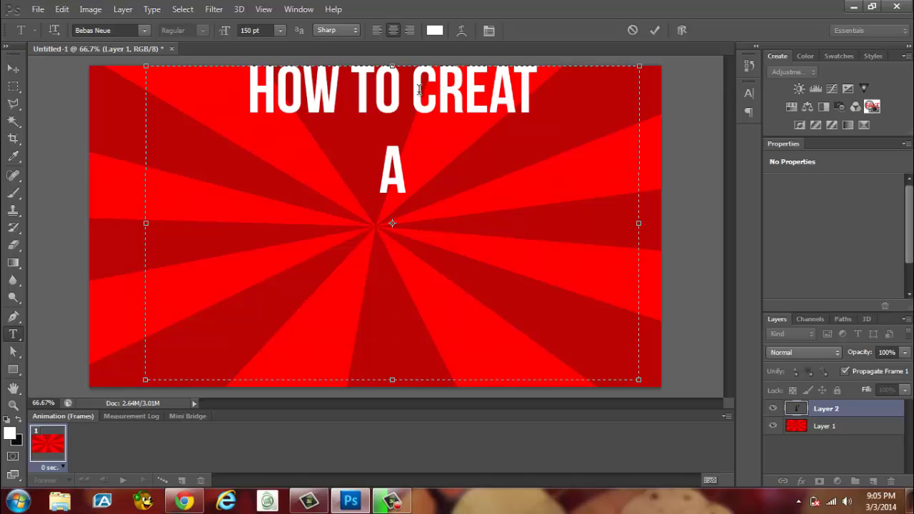
{"action": "type", "text": "THUM"}
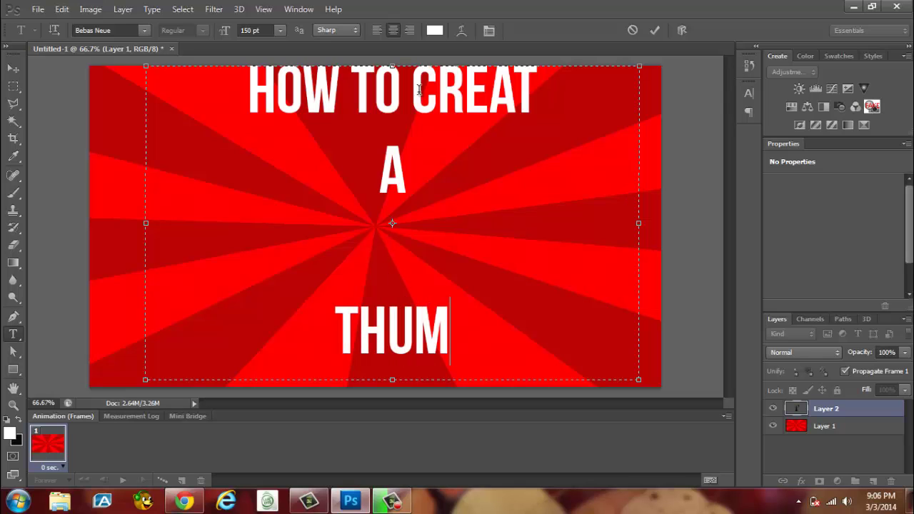
{"action": "type", "text": "BNAIL"}
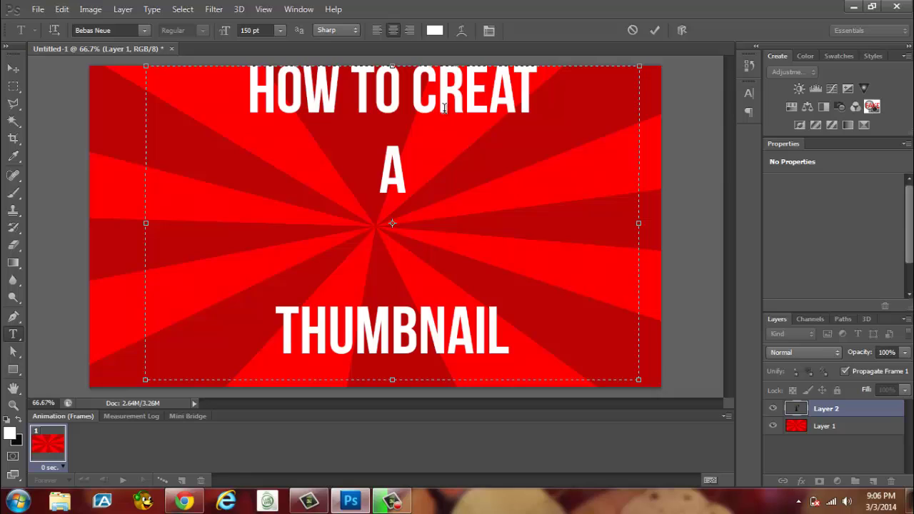
{"action": "left_click", "coordinate": [556, 100]}
{"action": "type", "text": "E"}
{"action": "left_click", "coordinate": [521, 330]}
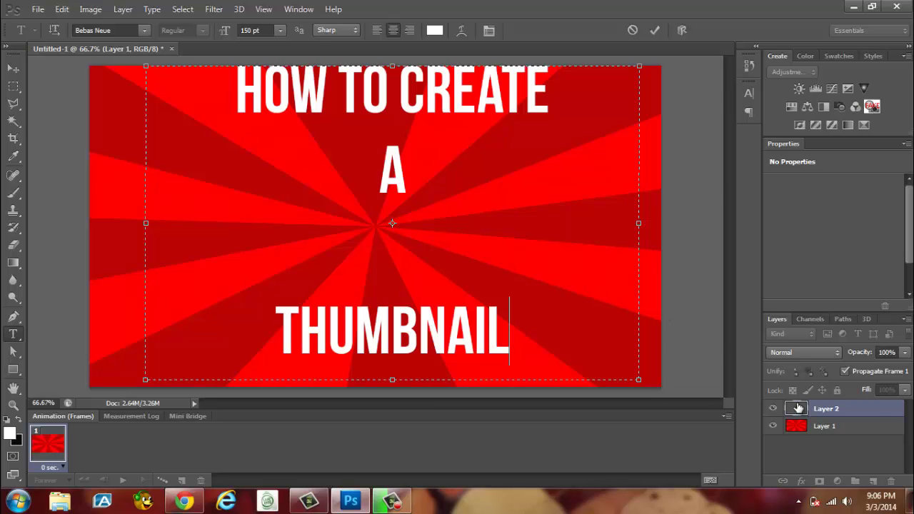
{"action": "key", "text": "ctrl+Return"}
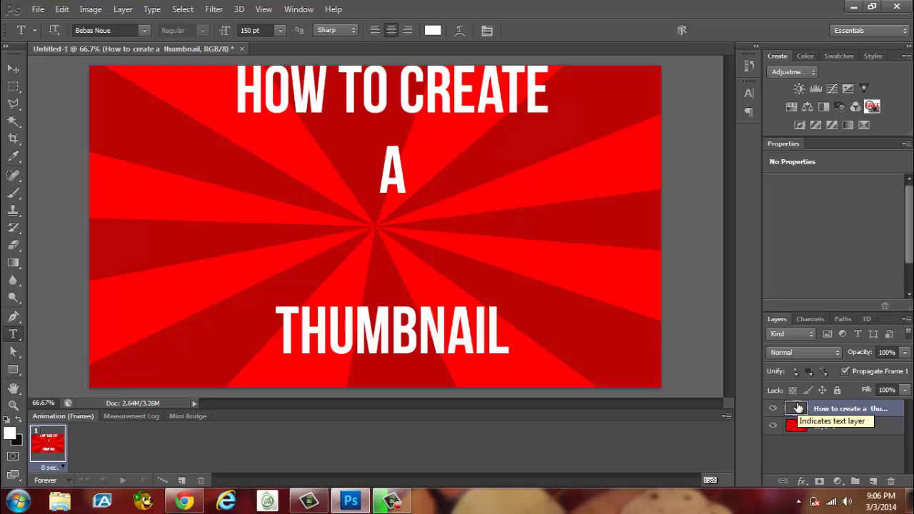
- Open Layer Style for the headline layer and enable Gradient Overlay
{"action": "right_click", "coordinate": [798, 407]}
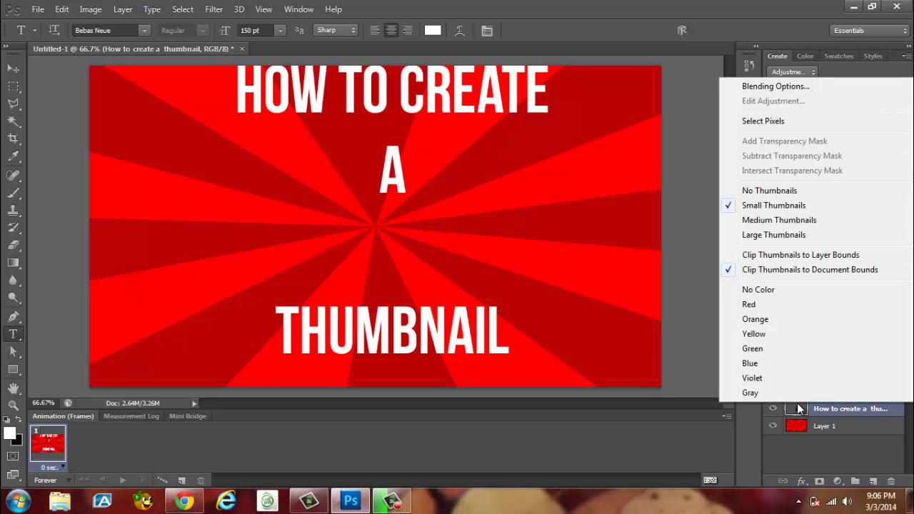
{"action": "left_click", "coordinate": [776, 87]}
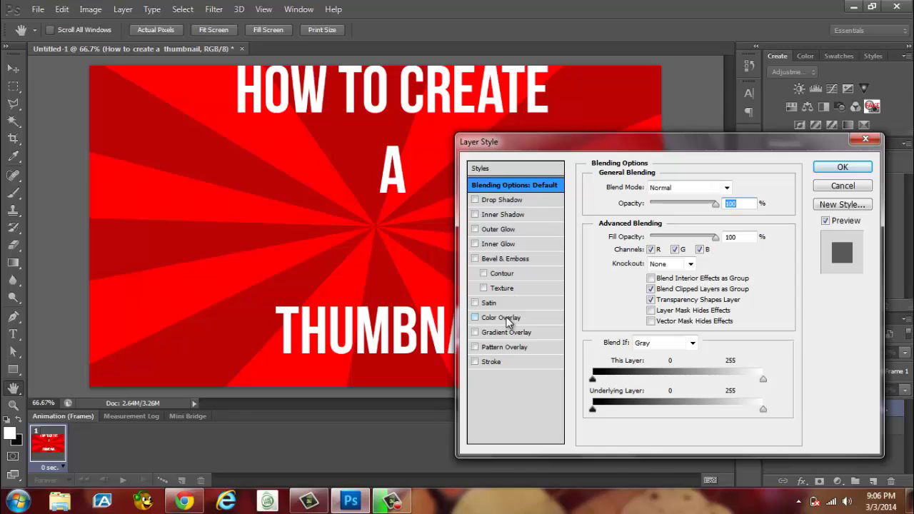
{"action": "left_click", "coordinate": [504, 334]}
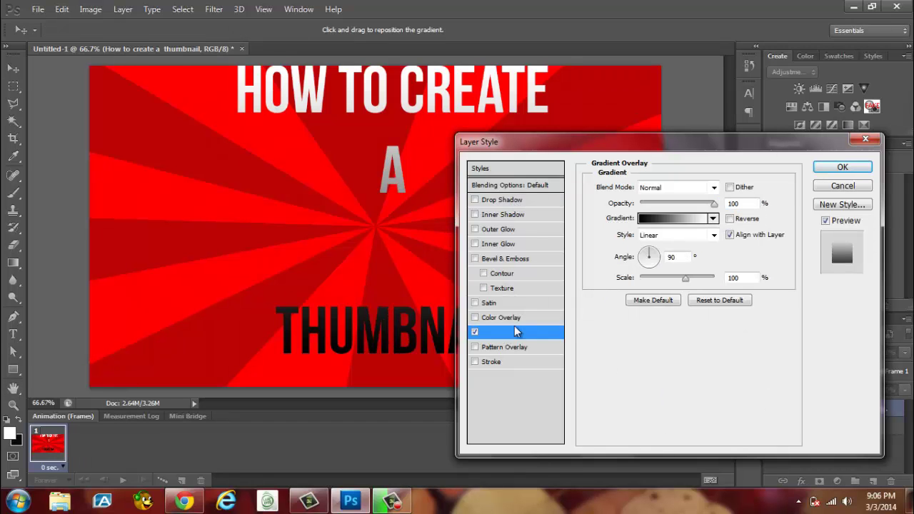
{"action": "left_click_drag", "start_coordinate": [507, 146], "coordinate": [597, 150]}
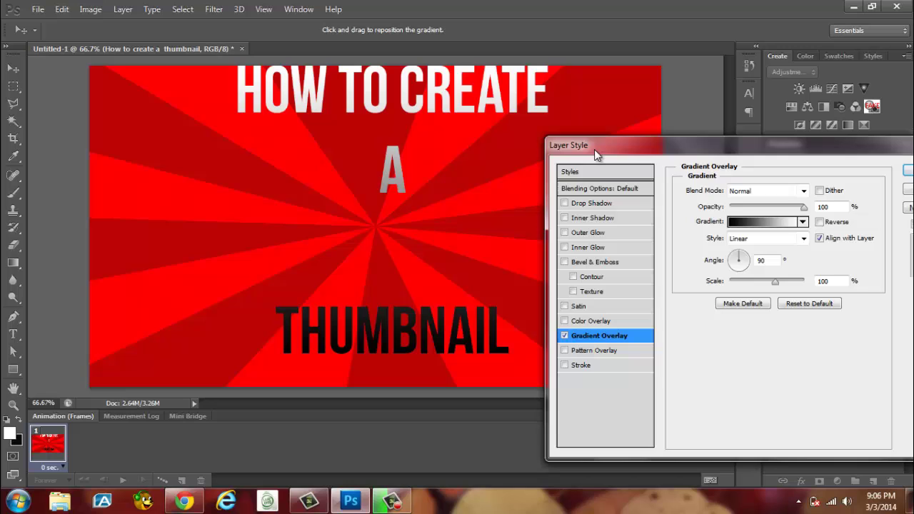
- Choose the Orange, Yellow, Orange gradient preset and shift its yellow stop to the right
{"action": "left_click", "coordinate": [757, 224]}
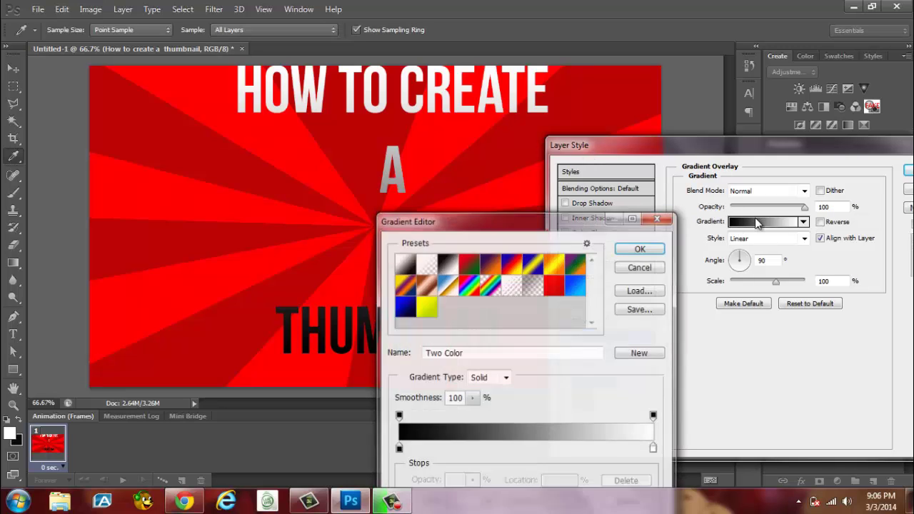
{"action": "double_click", "coordinate": [398, 450]}
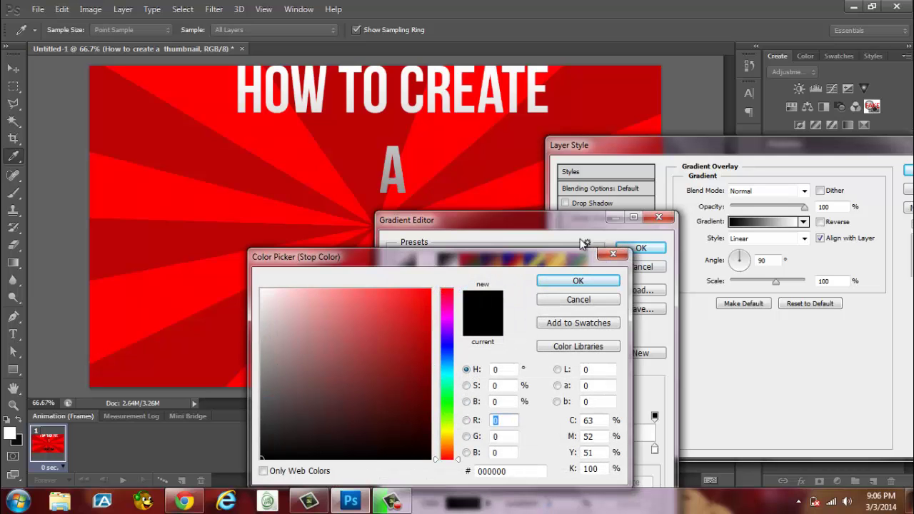
{"action": "left_click", "coordinate": [613, 253]}
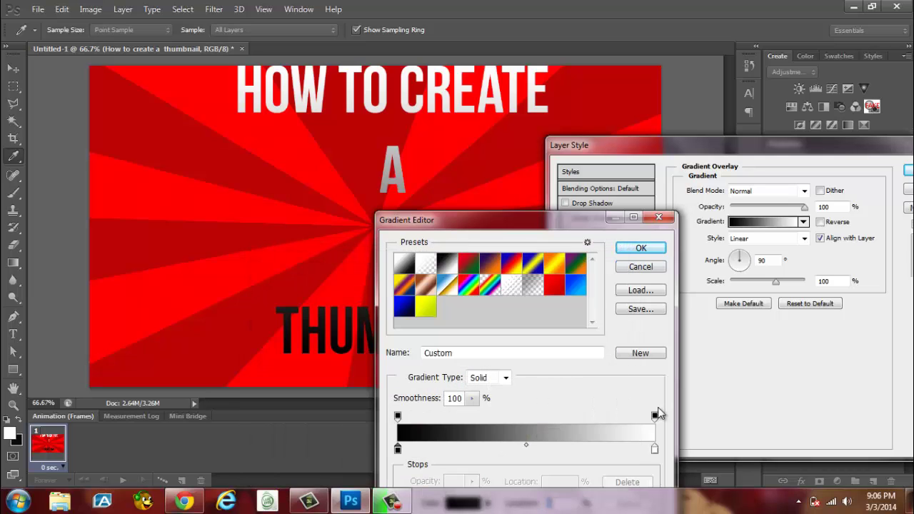
{"action": "double_click", "coordinate": [655, 450]}
{"action": "left_click", "coordinate": [613, 255]}
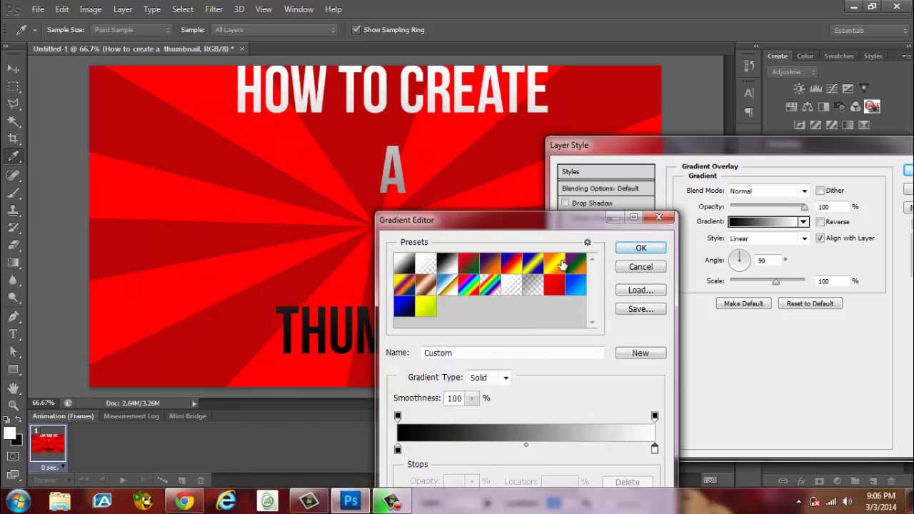
{"action": "left_click", "coordinate": [562, 265]}
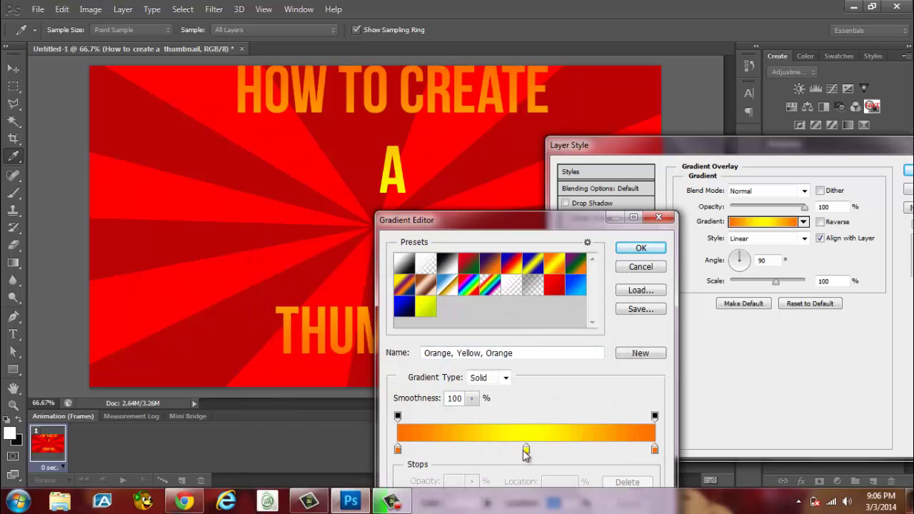
{"action": "left_click_drag", "start_coordinate": [526, 453], "coordinate": [596, 453]}
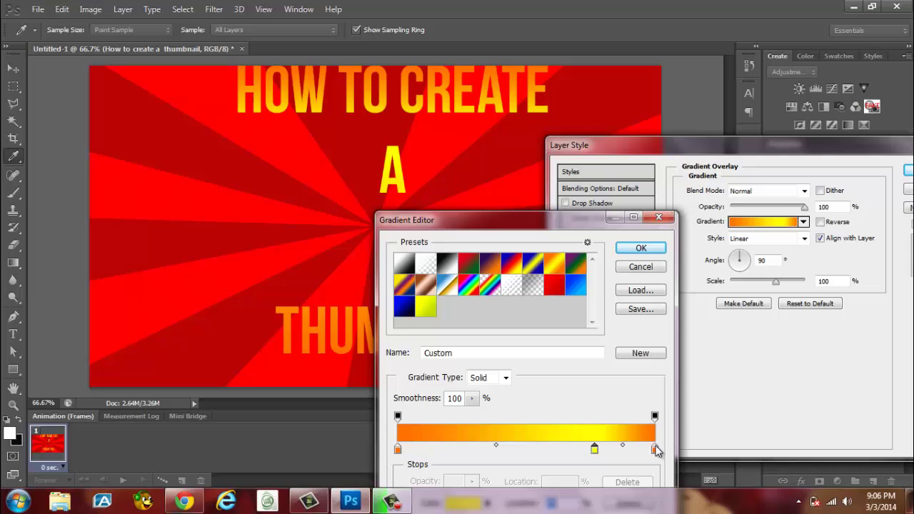
{"action": "left_click_drag", "start_coordinate": [655, 449], "coordinate": [527, 457]}
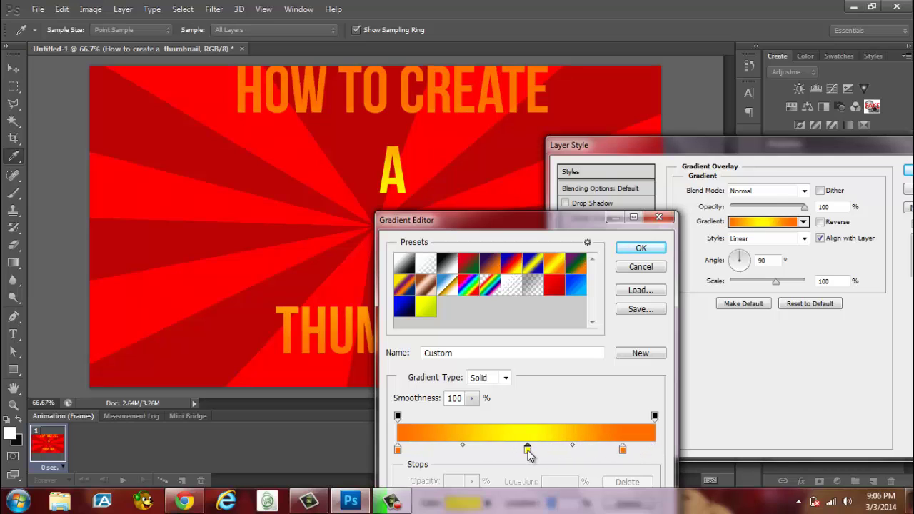
{"action": "left_click_drag", "start_coordinate": [623, 450], "coordinate": [655, 452]}
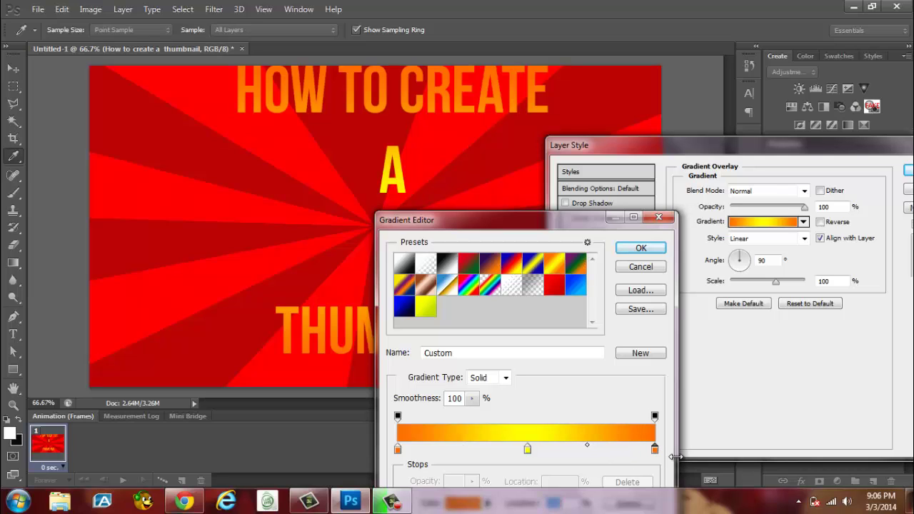
{"action": "left_click_drag", "start_coordinate": [528, 449], "coordinate": [601, 449]}
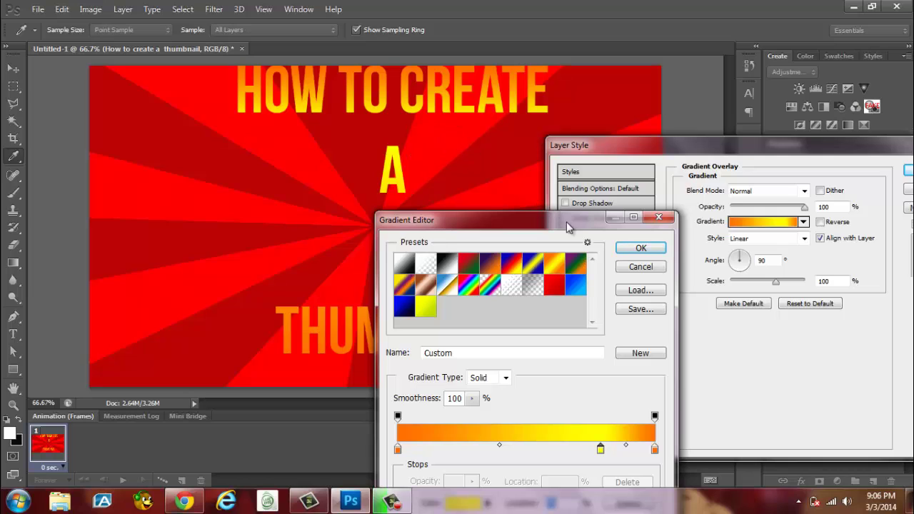
{"action": "left_click", "coordinate": [652, 250]}
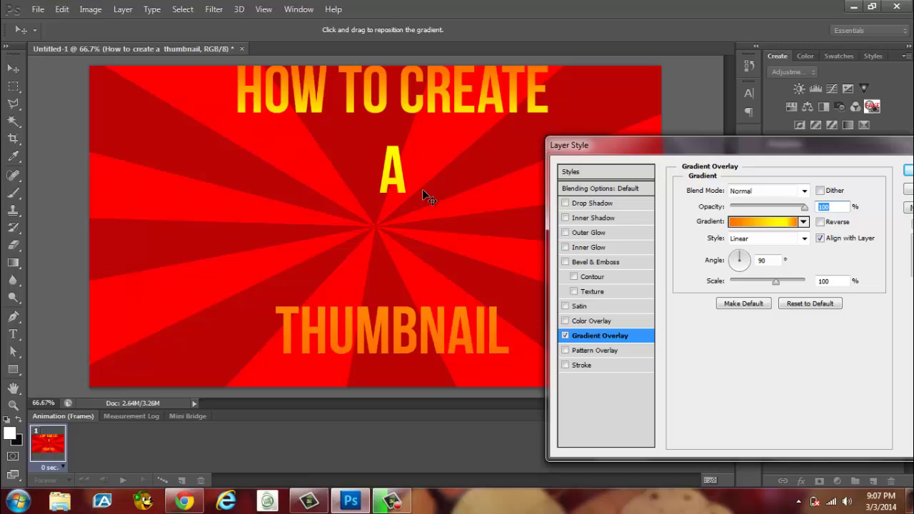
- Enable Drop Shadow with a 10 px distance, then uncheck it again
{"action": "left_click", "coordinate": [593, 203]}
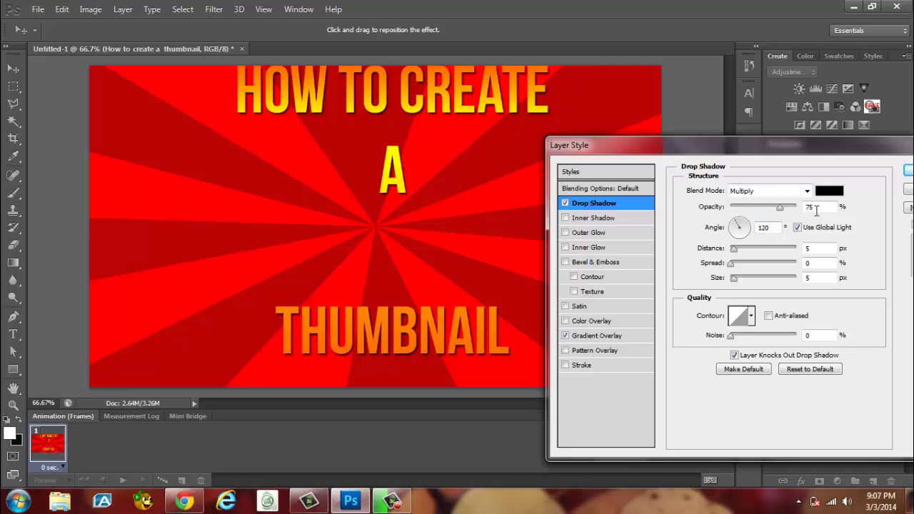
{"action": "left_click_drag", "start_coordinate": [736, 252], "coordinate": [739, 250]}
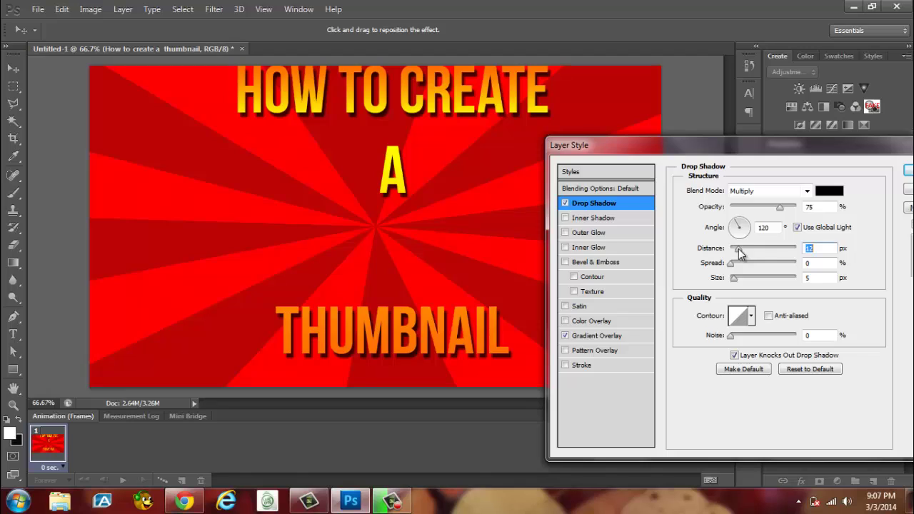
{"action": "left_click", "coordinate": [810, 248]}
{"action": "type", "text": "10"}
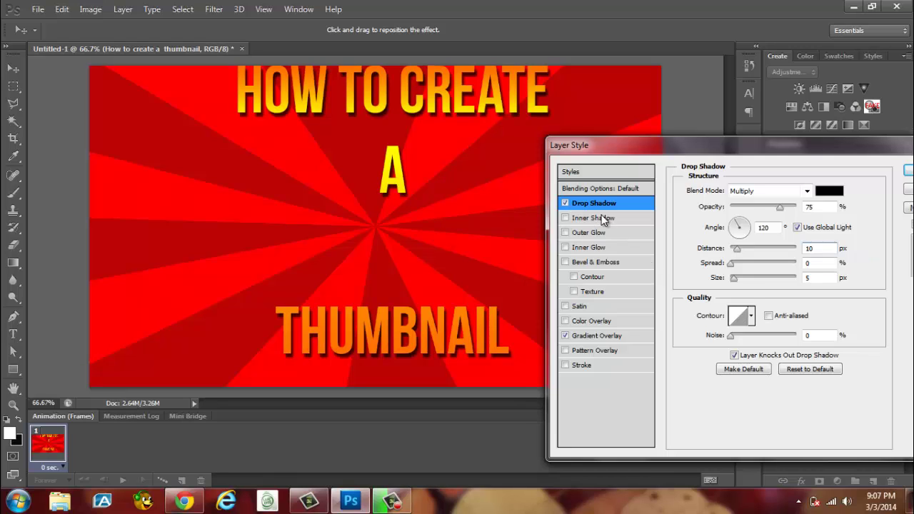
{"action": "left_click", "coordinate": [565, 203]}
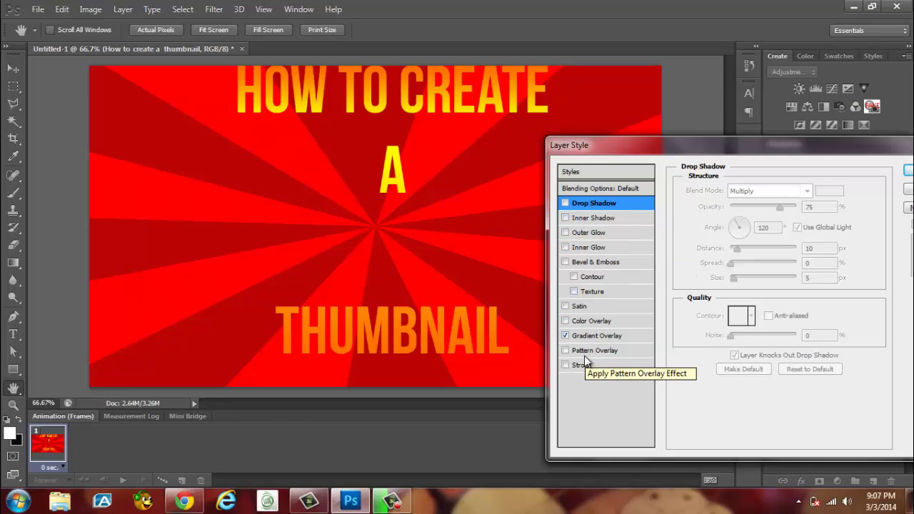
- Test a stroke on the title, then drop it, re-enable the 10 px drop shadow and apply
{"action": "left_click", "coordinate": [582, 365]}
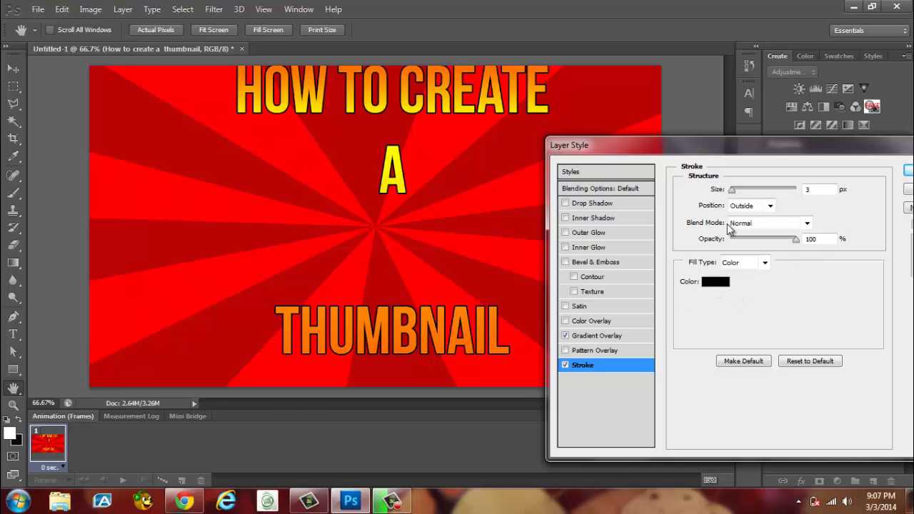
{"action": "mouse_move", "coordinate": [733, 193]}
{"action": "left_mouse_down"}
{"action": "mouse_move", "coordinate": [774, 207]}
{"action": "mouse_move", "coordinate": [724, 195]}
{"action": "mouse_move", "coordinate": [737, 192]}
{"action": "left_mouse_up"}
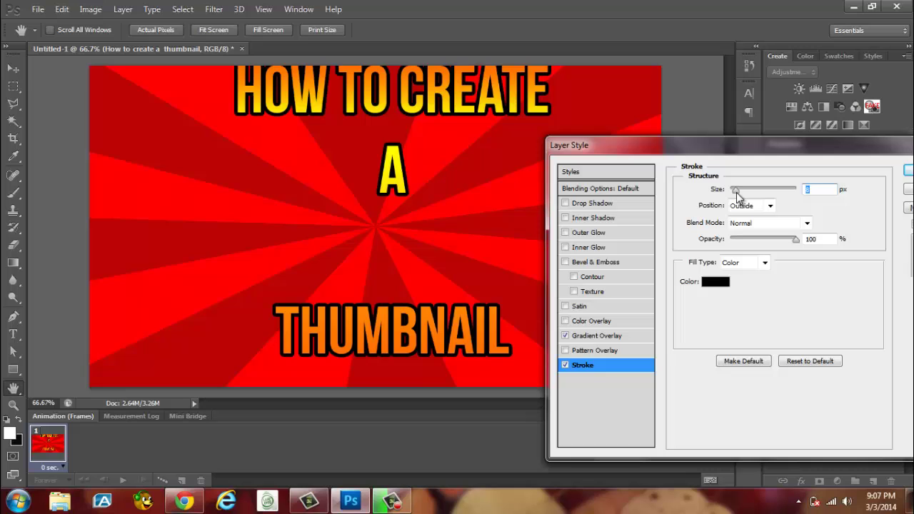
{"action": "left_click", "coordinate": [565, 365]}
{"action": "left_click", "coordinate": [610, 203]}
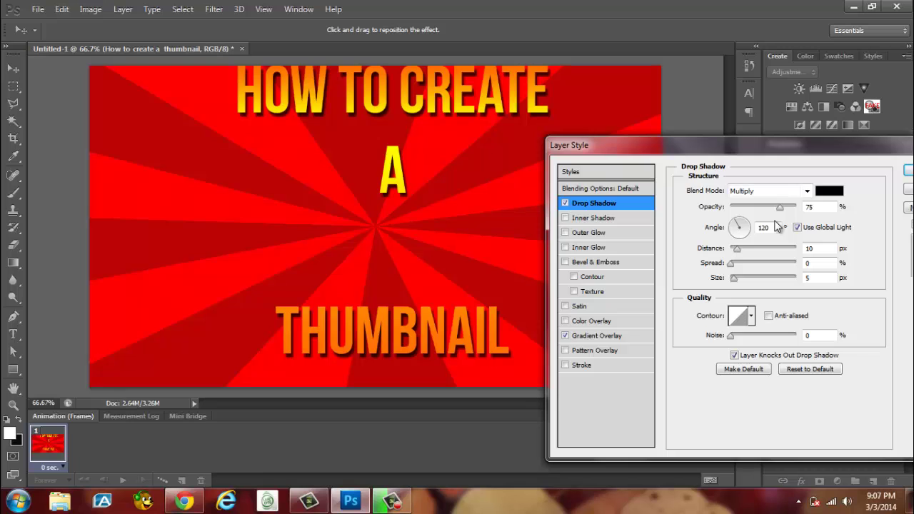
{"action": "left_click_drag", "start_coordinate": [857, 147], "coordinate": [650, 185]}
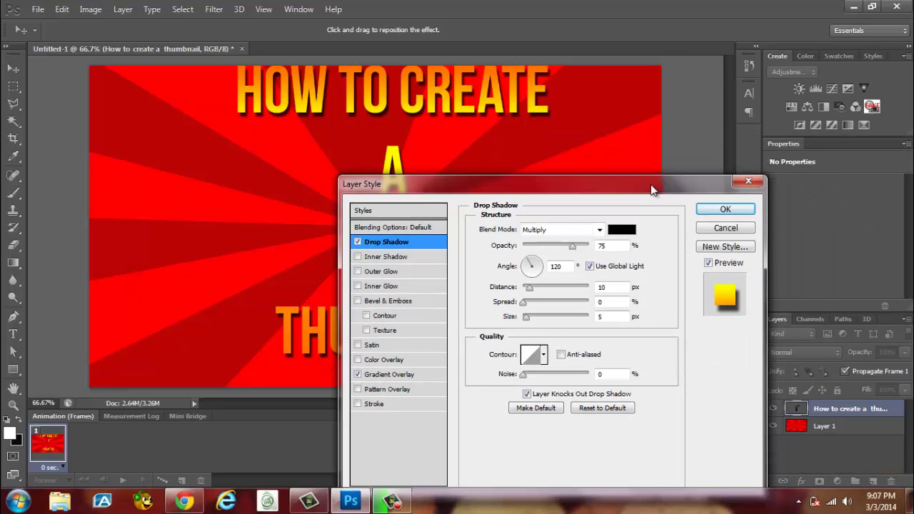
{"action": "left_click", "coordinate": [712, 212]}
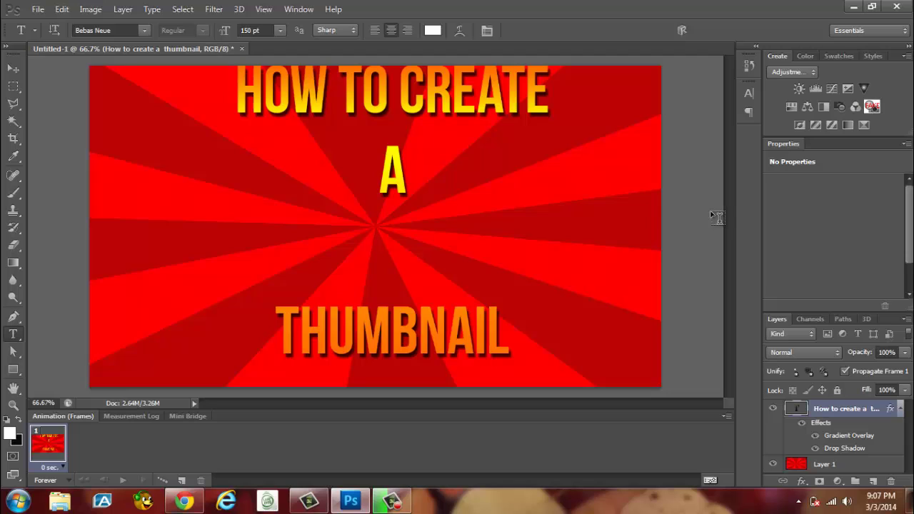
- With the Move tool (V), nudge the title text down and slightly left
{"action": "key", "text": "v"}
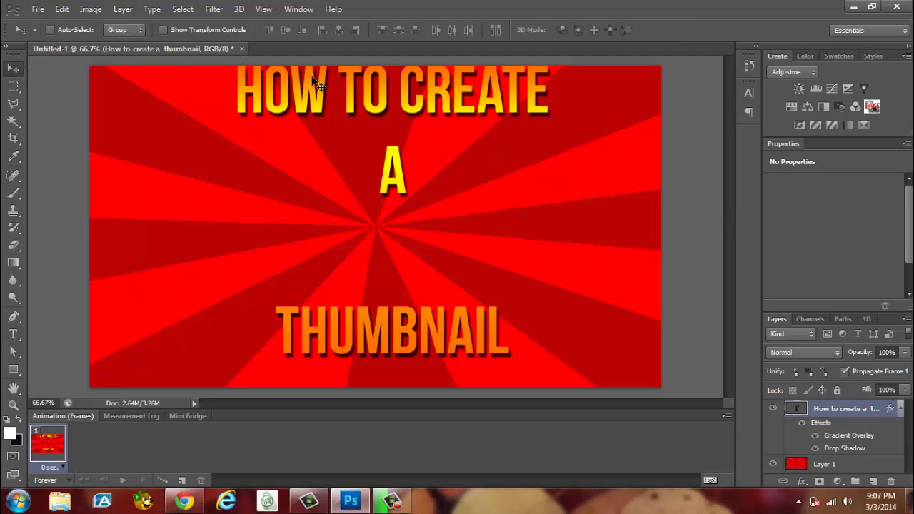
{"action": "left_click_drag", "start_coordinate": [309, 87], "coordinate": [302, 98]}
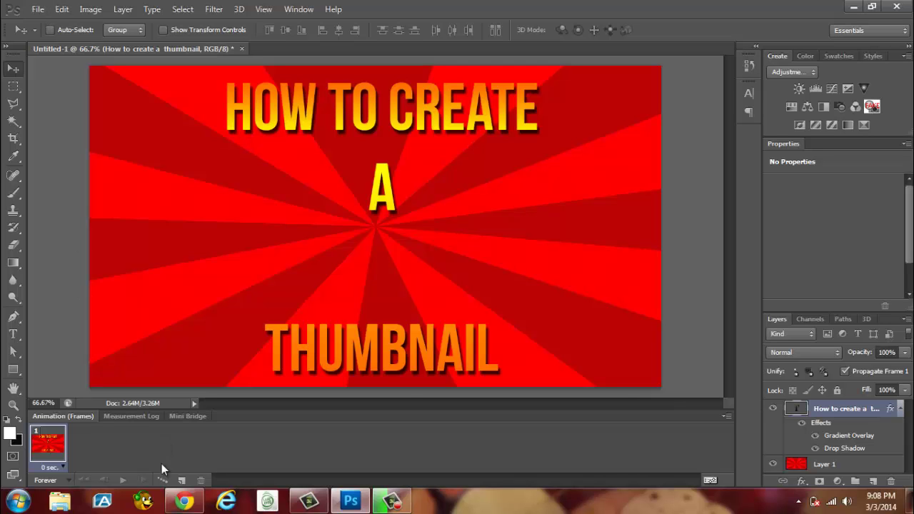
{"action": "left_click", "coordinate": [185, 501]}
{"action": "left_click", "coordinate": [309, 10]}
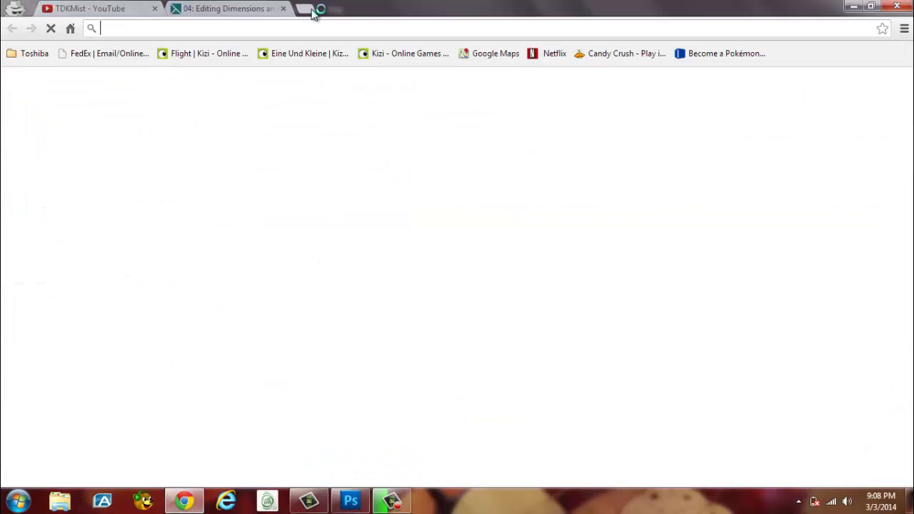
{"action": "type", "text": "g"}
{"action": "key", "text": "BackSpace"}
{"action": "key", "text": "BackSpace"}
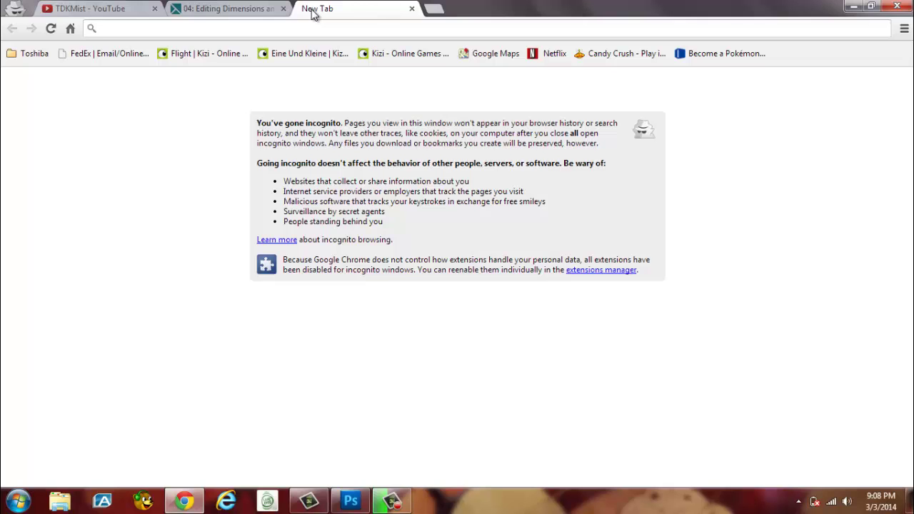
{"action": "type", "text": "youtube"}
{"action": "key", "text": "BackSpace"}
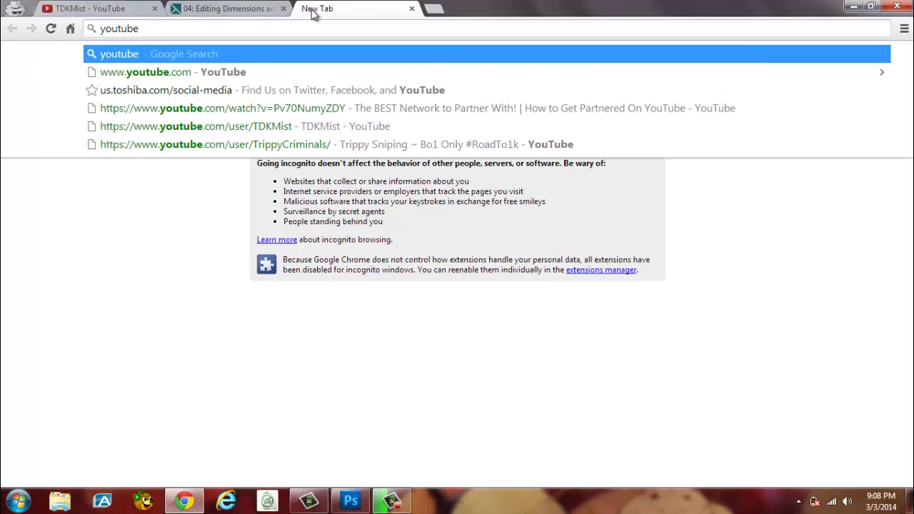
{"action": "type", "text": "logo"}
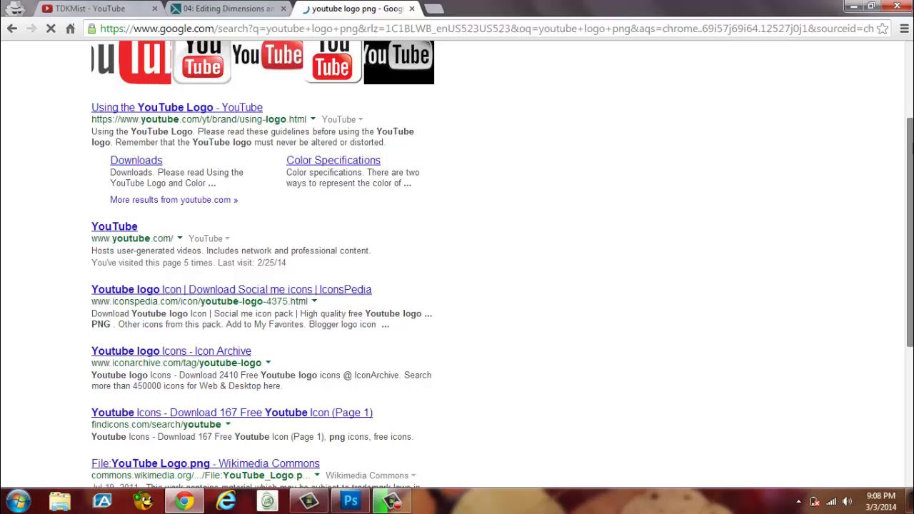
{"action": "left_click_drag", "start_coordinate": [911, 146], "coordinate": [911, 144]}
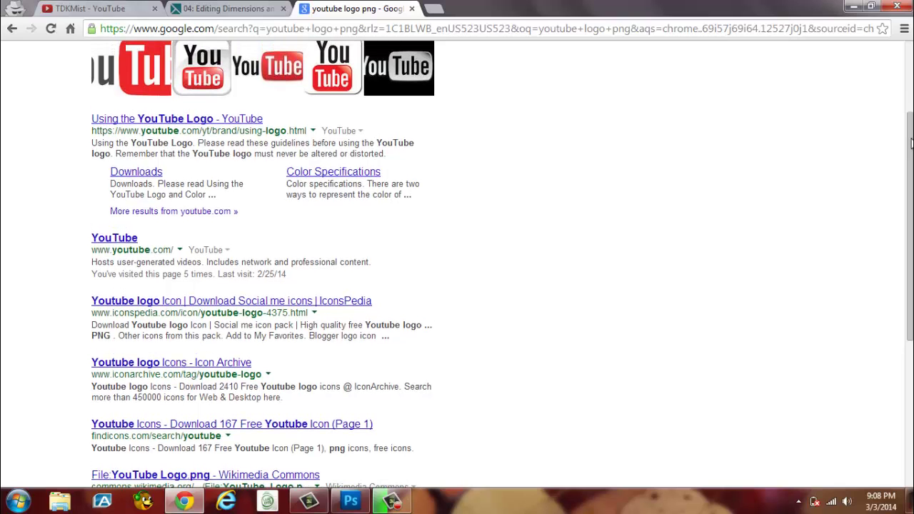
{"action": "left_click", "coordinate": [326, 86]}
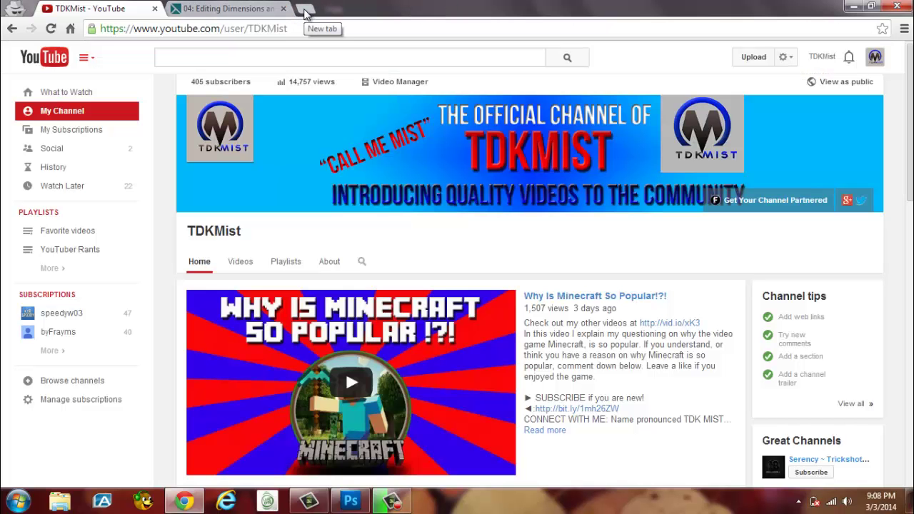
{"action": "left_click", "coordinate": [304, 12]}
{"action": "left_click", "coordinate": [412, 8]}
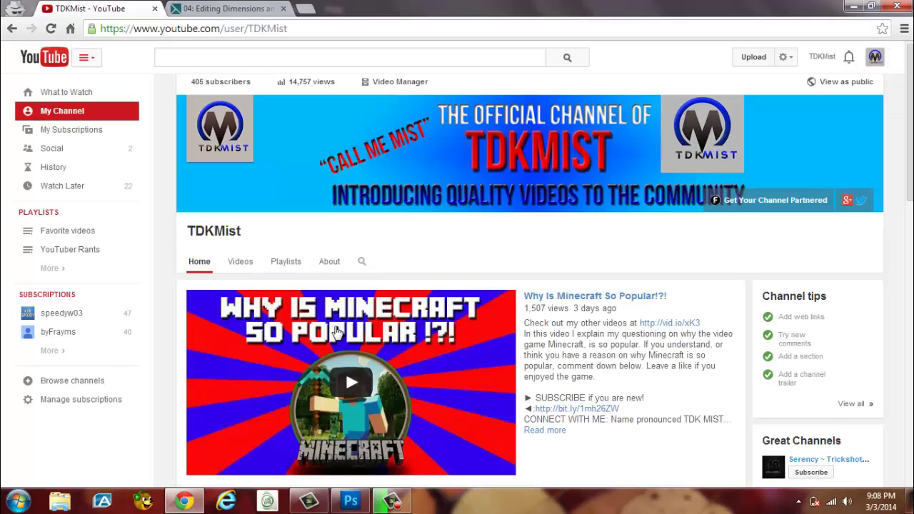
- Open youtube_icon.png from Libraries > Pictures as a second document
{"action": "left_click", "coordinate": [352, 500]}
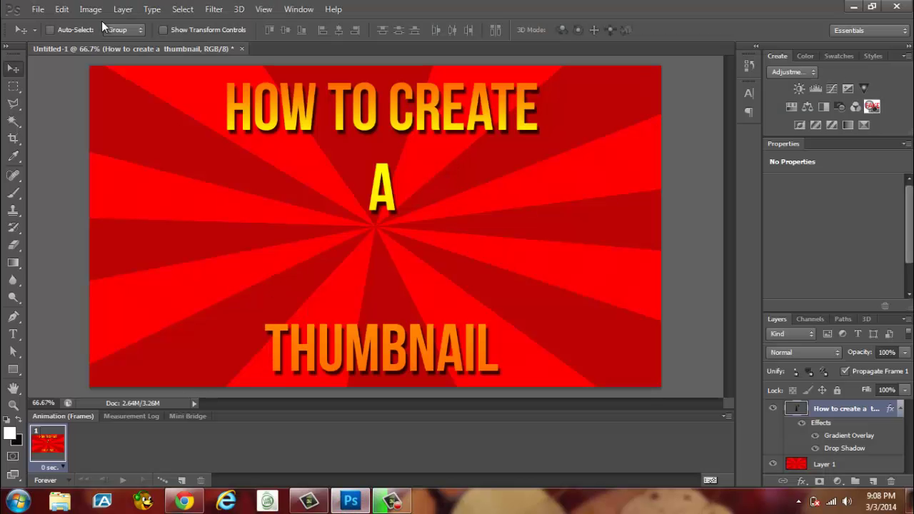
{"action": "left_click", "coordinate": [37, 10]}
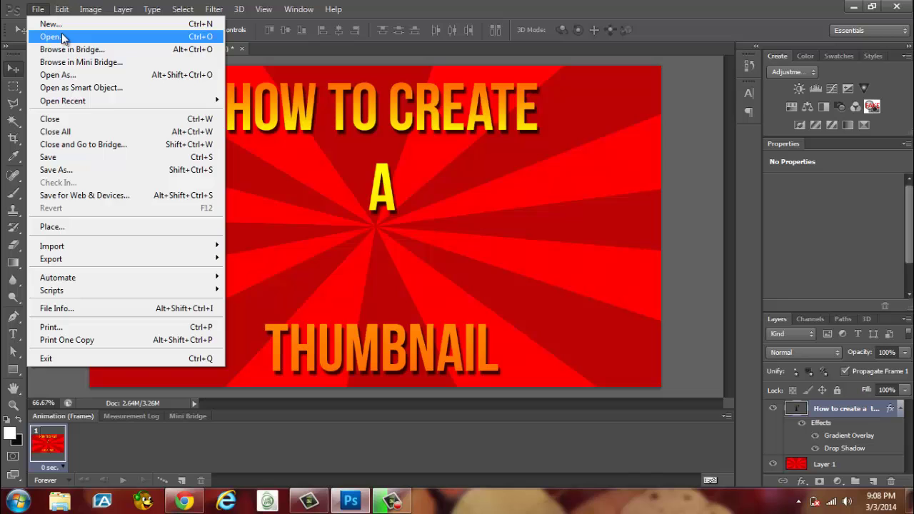
{"action": "left_click", "coordinate": [62, 35]}
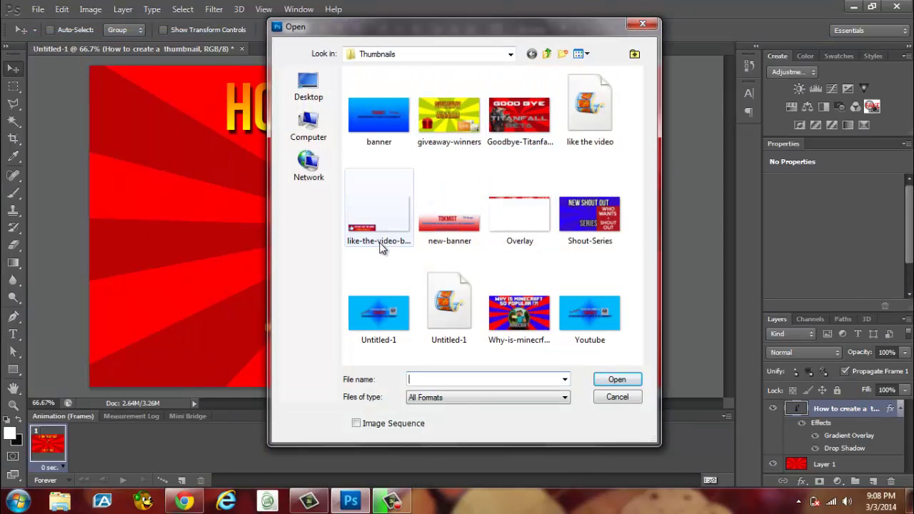
{"action": "left_click", "coordinate": [511, 57]}
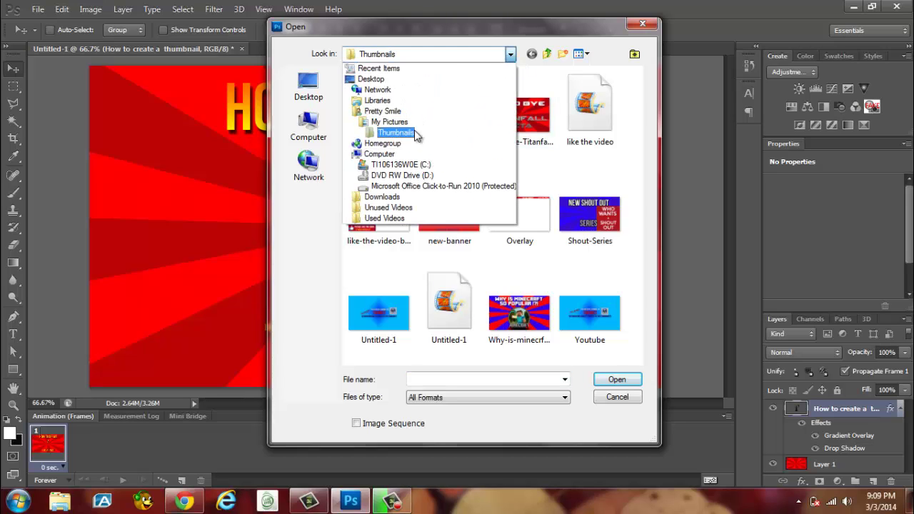
{"action": "left_click", "coordinate": [404, 99]}
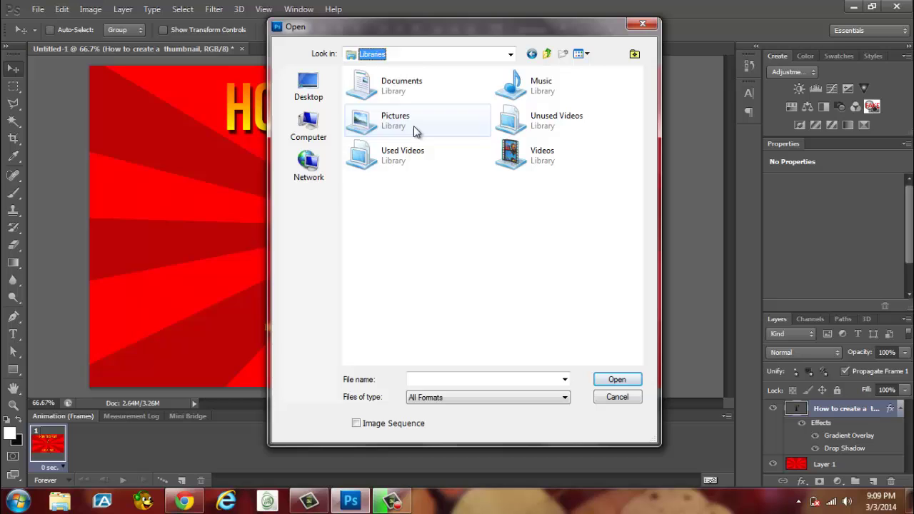
{"action": "double_click", "coordinate": [413, 125]}
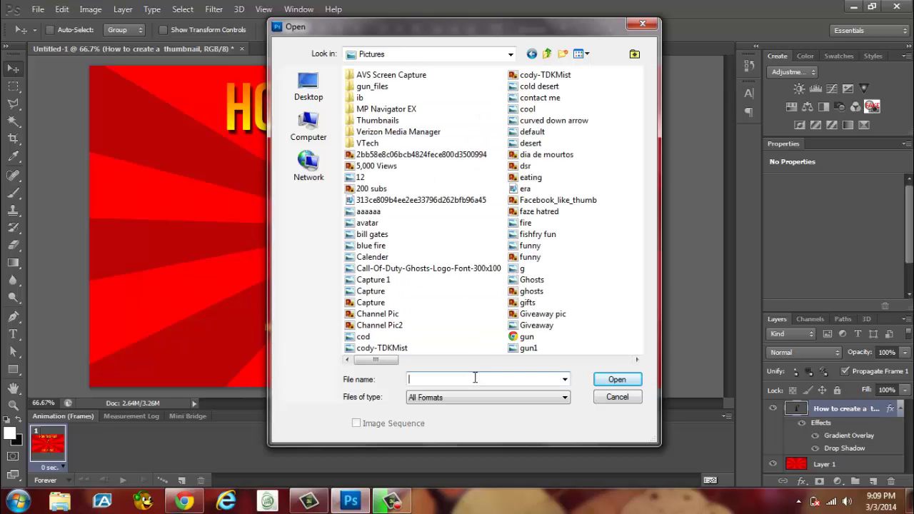
{"action": "type", "text": "y"}
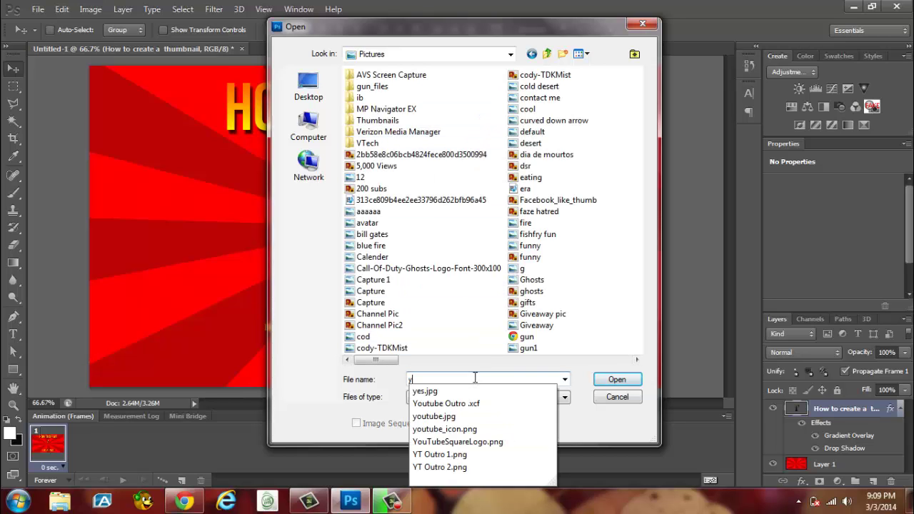
{"action": "left_click", "coordinate": [484, 429]}
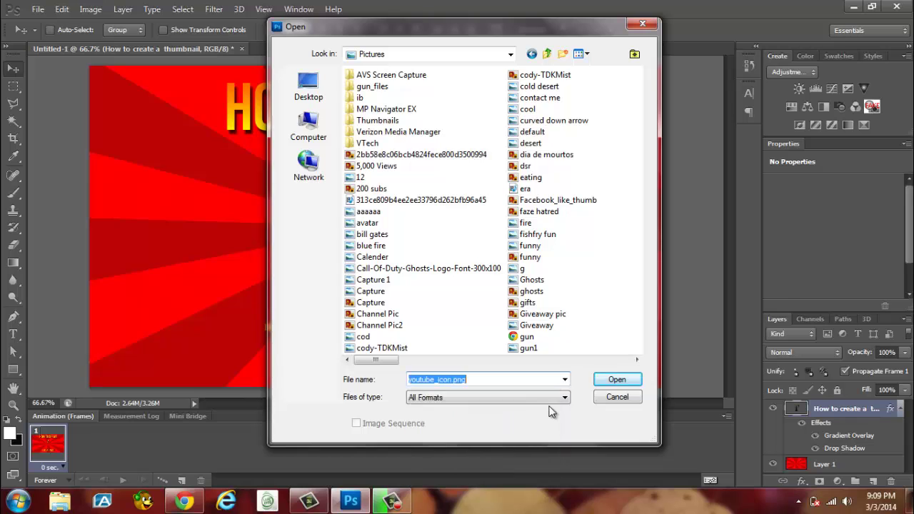
{"action": "left_click", "coordinate": [616, 380]}
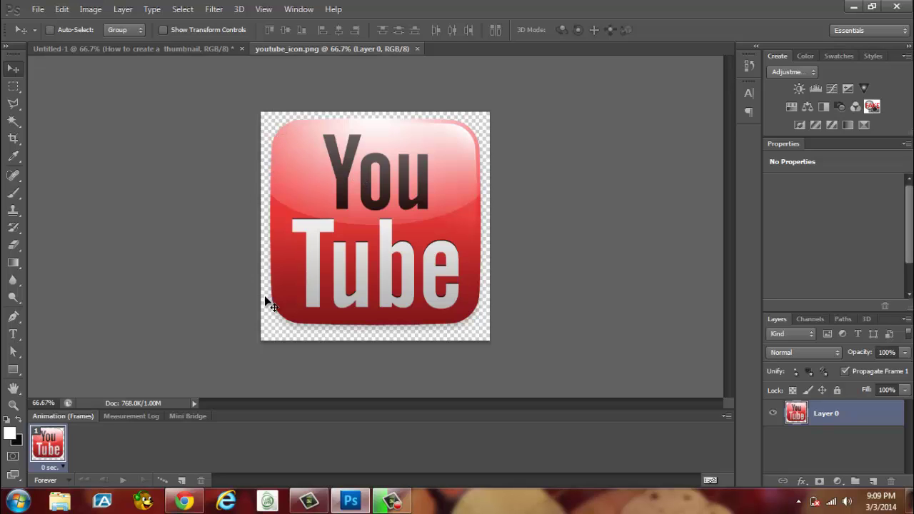
- Drag the YouTube icon into the thumbnail, then delete the oversized copy
{"action": "left_click_drag", "start_coordinate": [422, 197], "coordinate": [395, 202]}
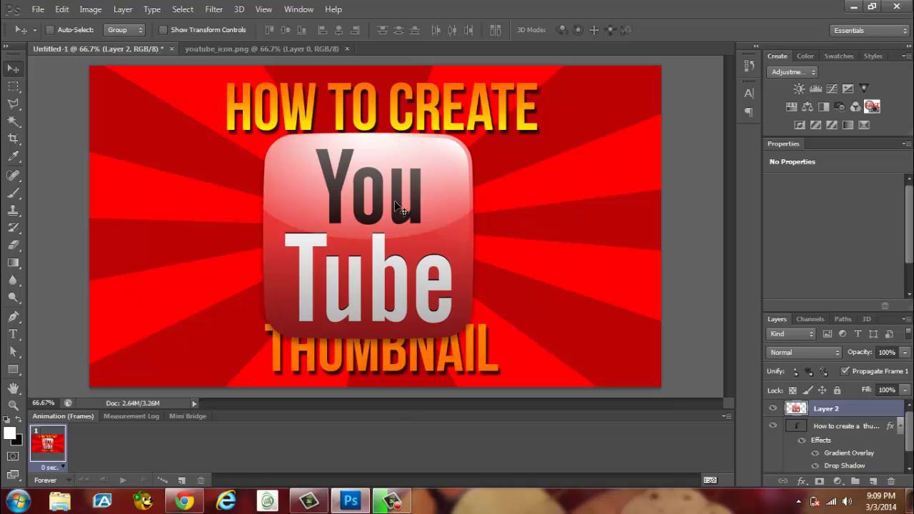
{"action": "key", "text": "Delete"}
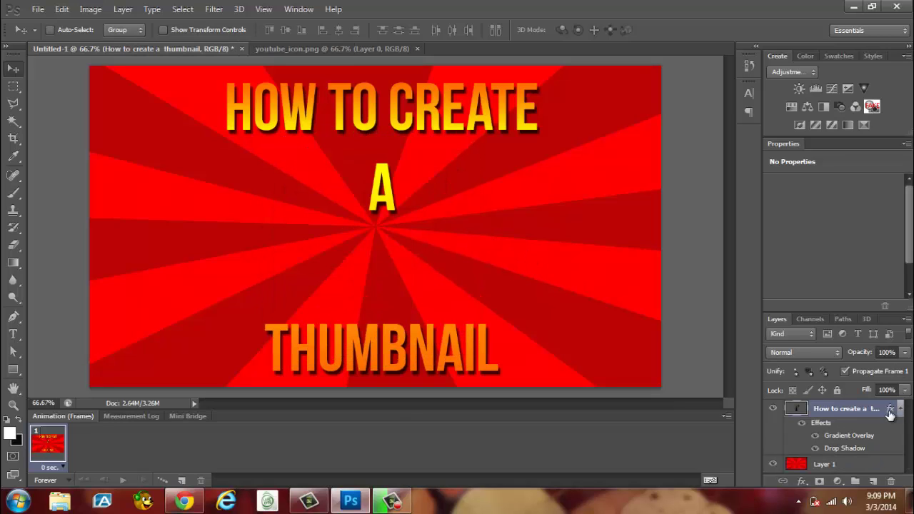
{"action": "left_click", "coordinate": [892, 411]}
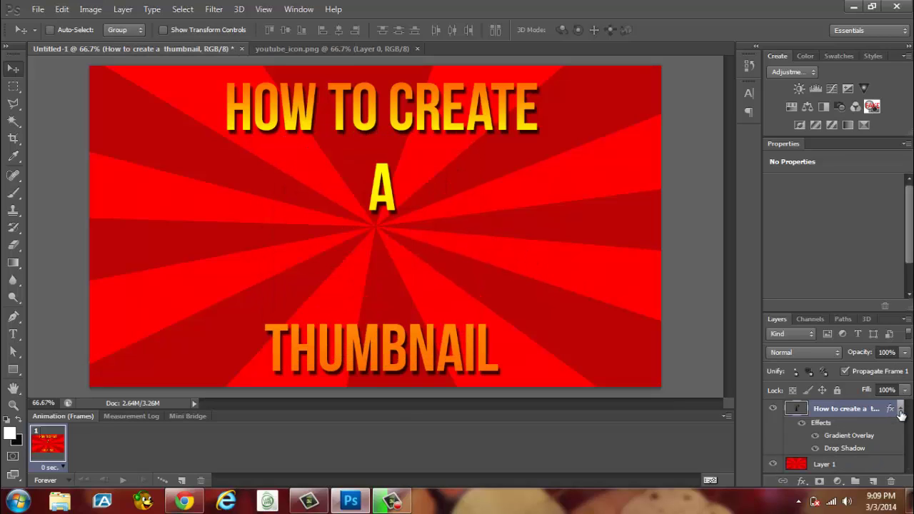
- Resize youtube_icon.png from 512 to 300 px wide, try it in the thumbnail, then delete it
{"action": "left_click", "coordinate": [261, 50]}
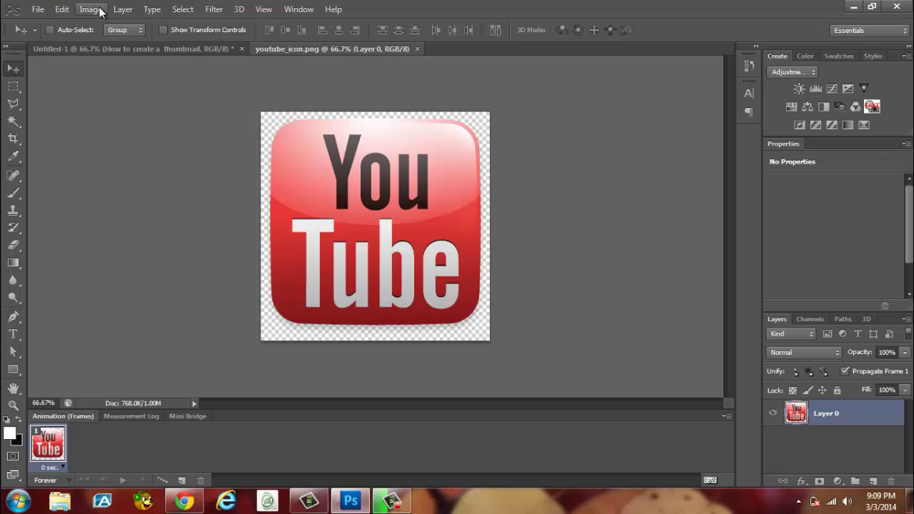
{"action": "left_click", "coordinate": [99, 8]}
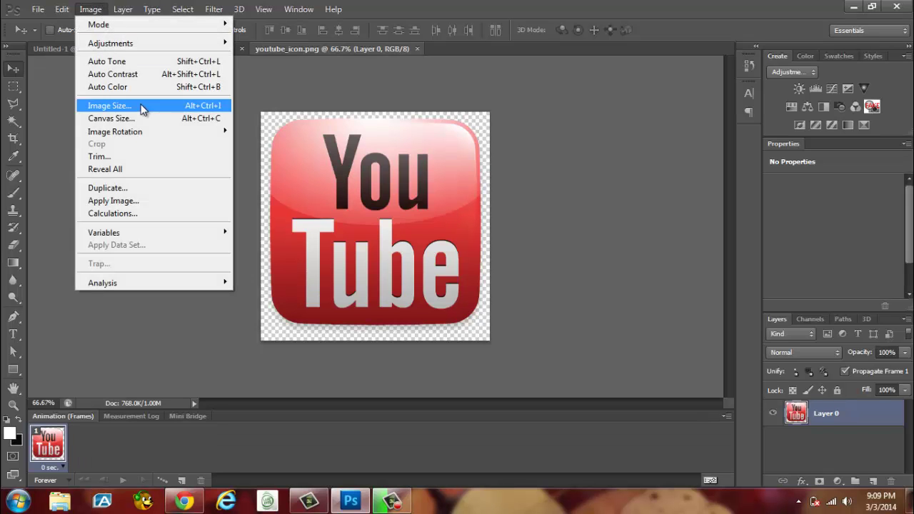
{"action": "left_click", "coordinate": [109, 105]}
{"action": "left_click_drag", "start_coordinate": [390, 130], "coordinate": [320, 147]}
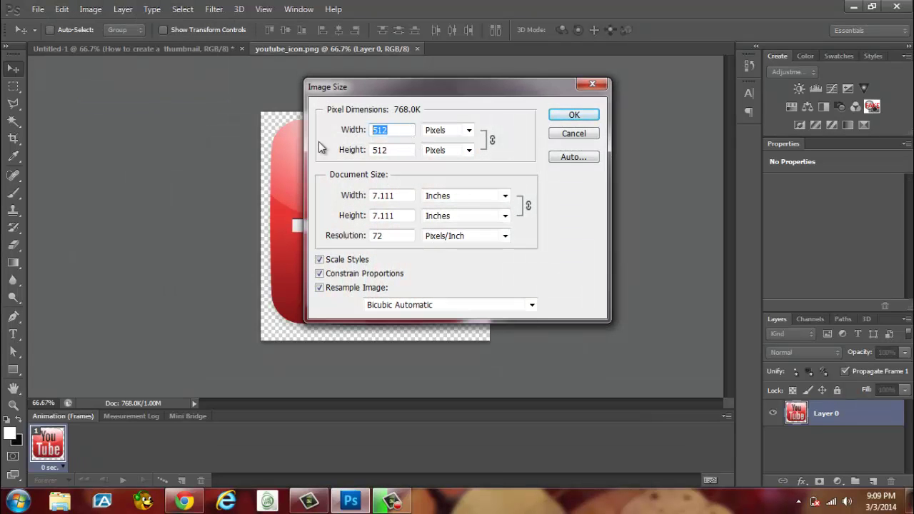
{"action": "type", "text": "300"}
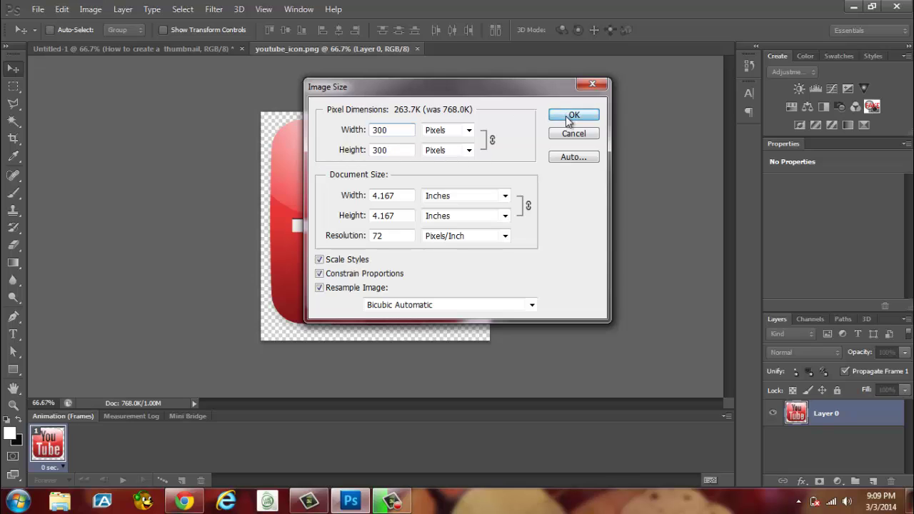
{"action": "left_click", "coordinate": [574, 115]}
{"action": "left_click_drag", "start_coordinate": [397, 198], "coordinate": [405, 250]}
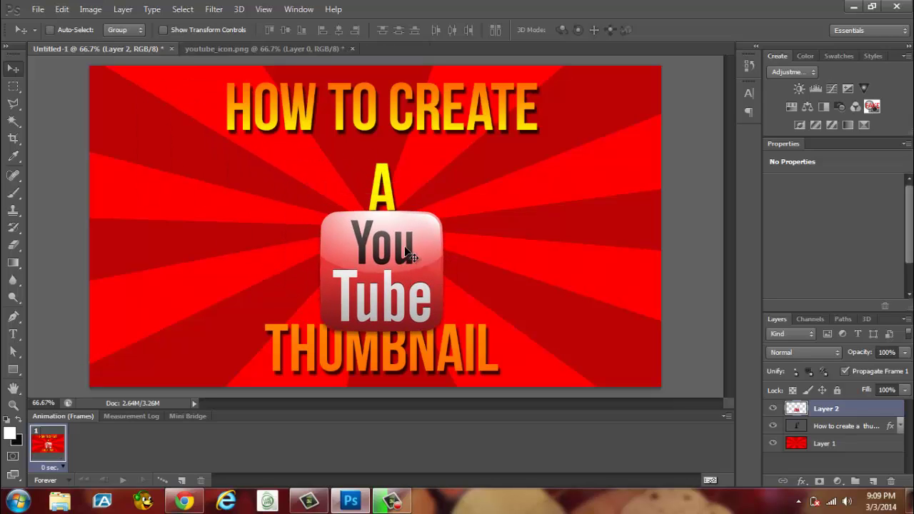
{"action": "key", "text": "Delete"}
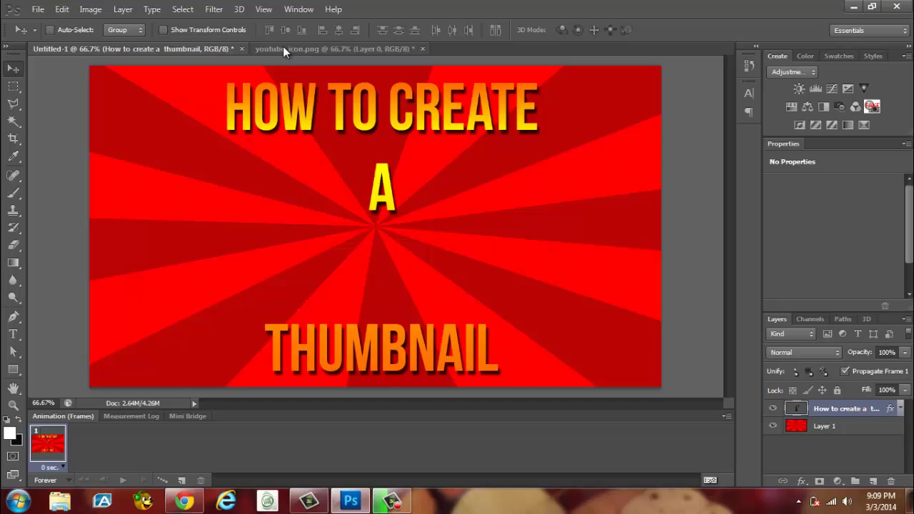
- Resize youtube_icon.png to 250 px wide with Image Size
{"action": "left_click", "coordinate": [282, 47]}
{"action": "left_click", "coordinate": [90, 8]}
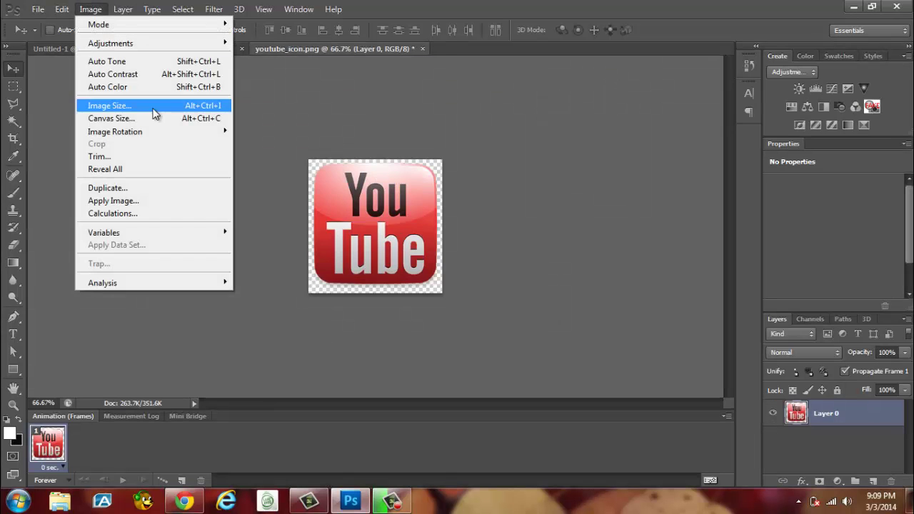
{"action": "left_click", "coordinate": [153, 105]}
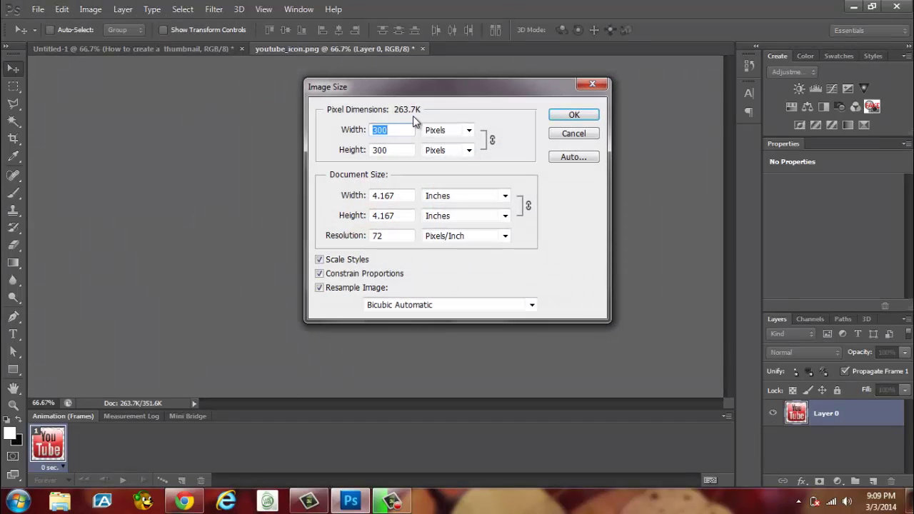
{"action": "type", "text": "250"}
{"action": "left_click", "coordinate": [580, 116]}
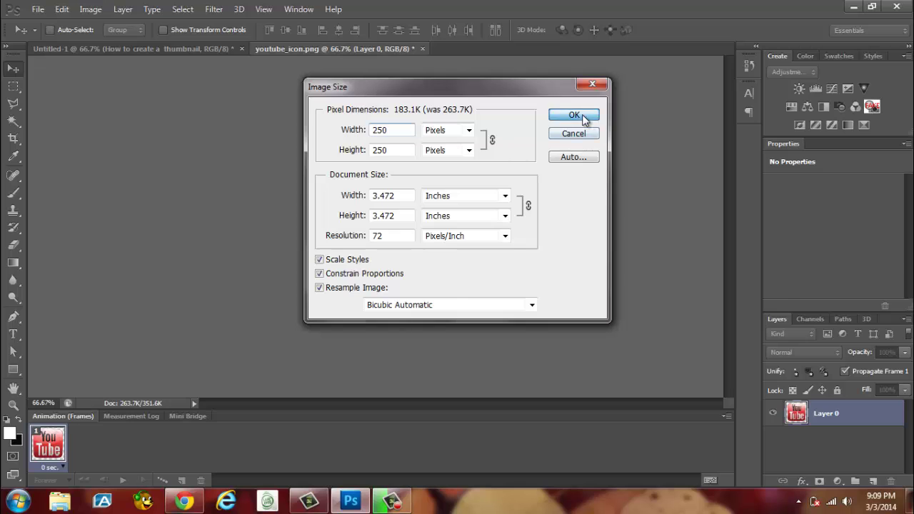
- Drag the 250 px icon into the thumbnail and centre it between A and THUMBNAIL
{"action": "left_click_drag", "start_coordinate": [391, 213], "coordinate": [394, 257]}
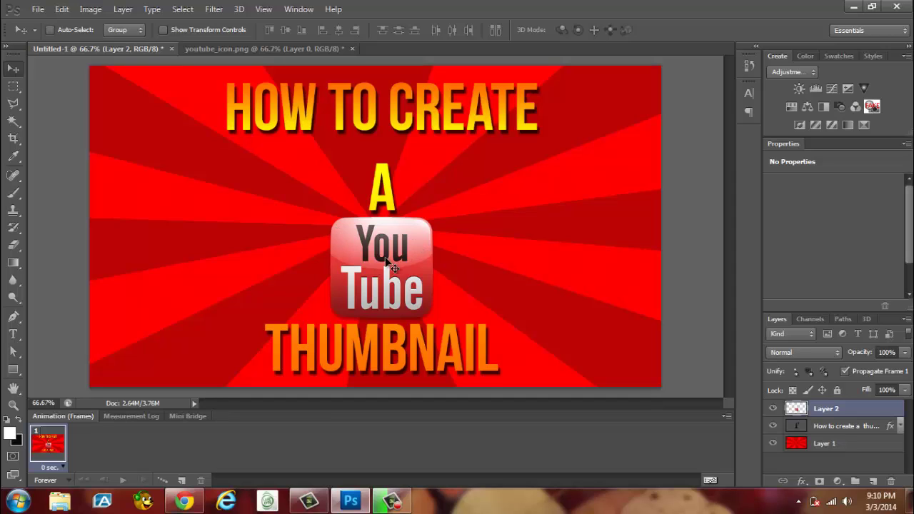
{"action": "left_click_drag", "start_coordinate": [391, 263], "coordinate": [391, 263]}
{"action": "left_click_drag", "start_coordinate": [439, 347], "coordinate": [438, 345]}
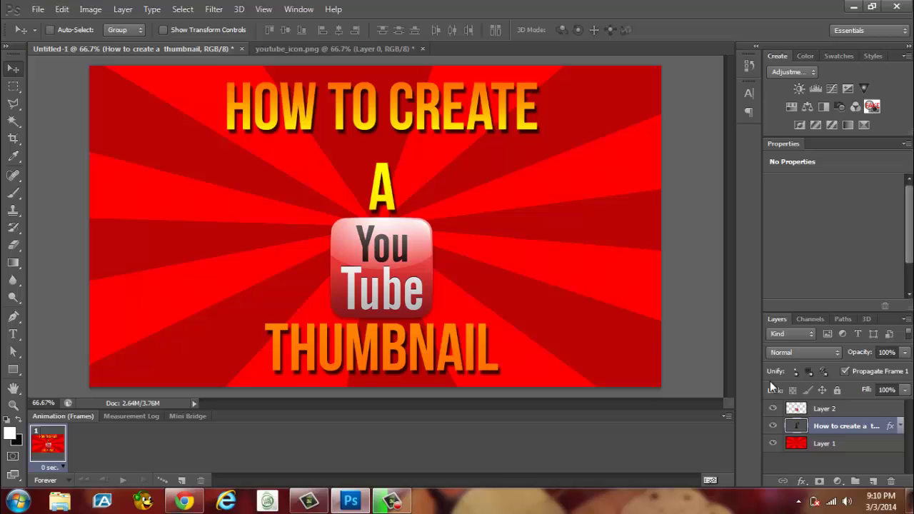
{"action": "left_click", "coordinate": [440, 240], "text": "ctrl"}
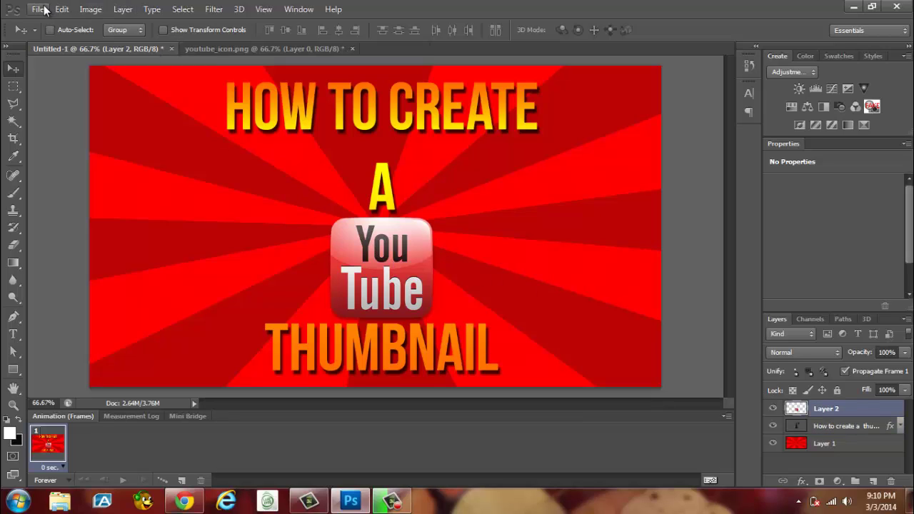
- Export the thumbnail via Save for Web as PNG-24 named 'yt thumbnail' in Thumbnails
{"action": "left_click", "coordinate": [40, 9]}
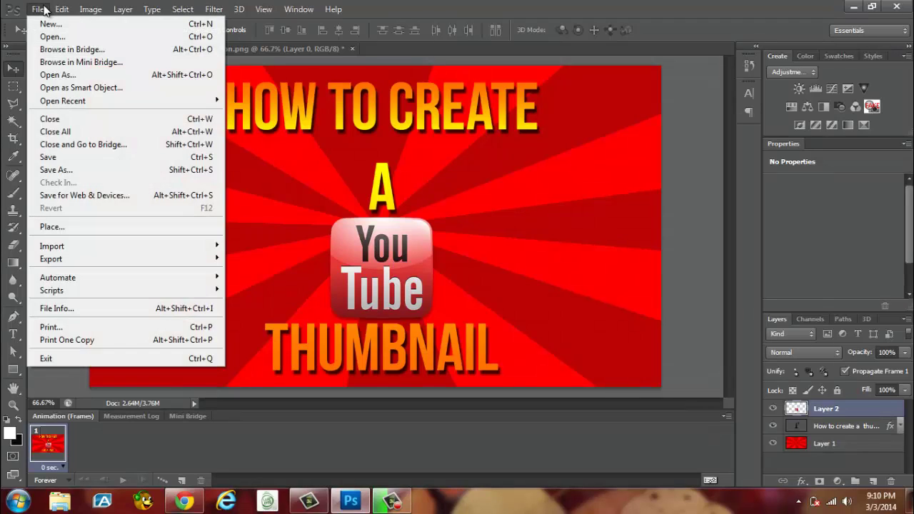
{"action": "left_click", "coordinate": [99, 198]}
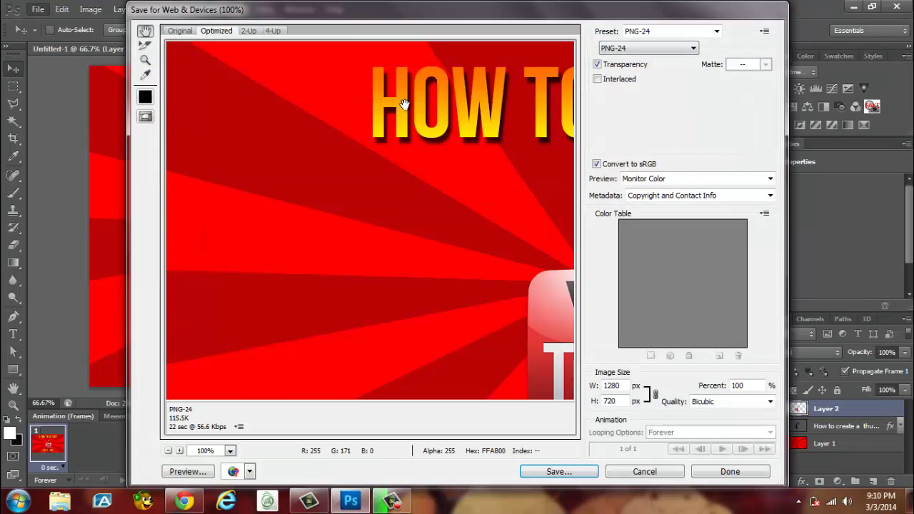
{"action": "left_click_drag", "start_coordinate": [402, 106], "coordinate": [180, 130]}
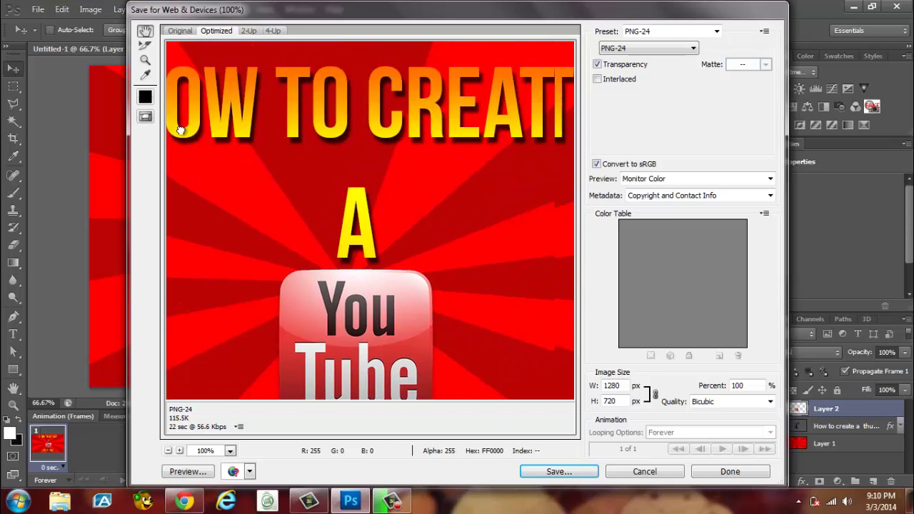
{"action": "left_click_drag", "start_coordinate": [411, 321], "coordinate": [482, 176]}
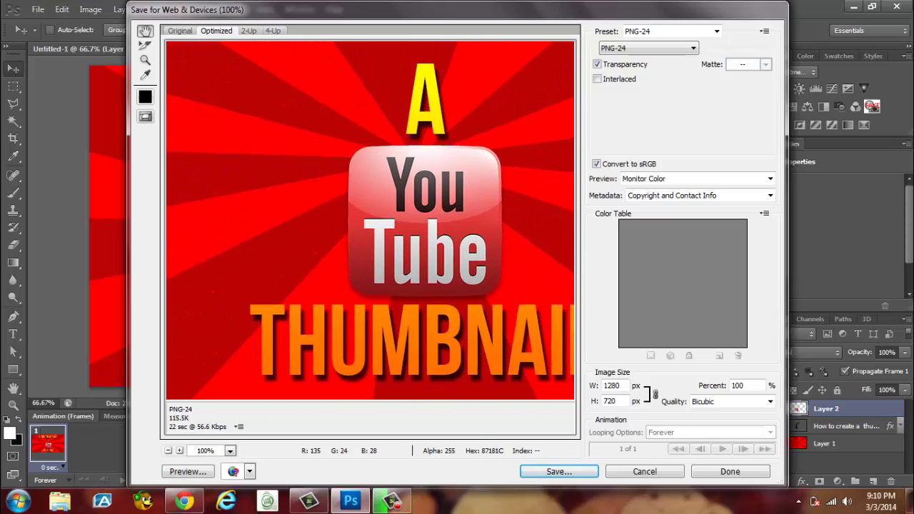
{"action": "left_click", "coordinate": [574, 470]}
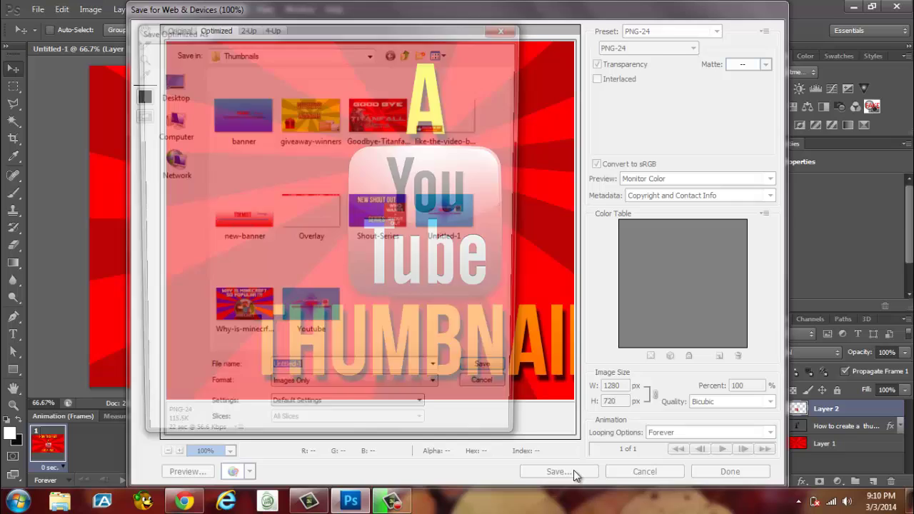
{"action": "type", "text": "yt t"}
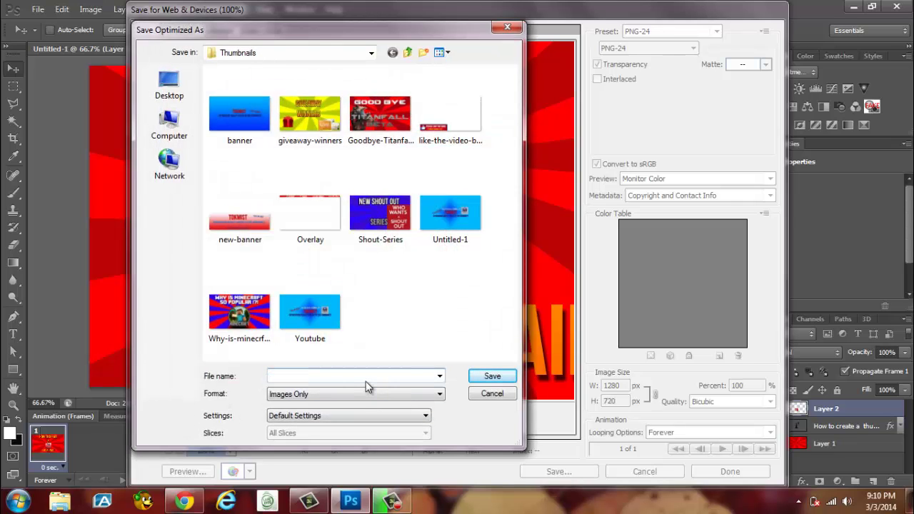
{"action": "type", "text": "humbnail"}
{"action": "left_click", "coordinate": [487, 377]}
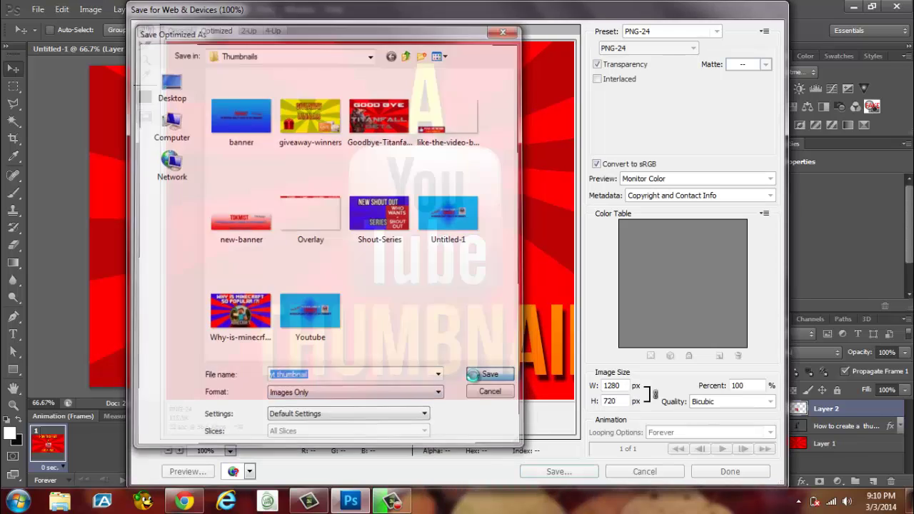